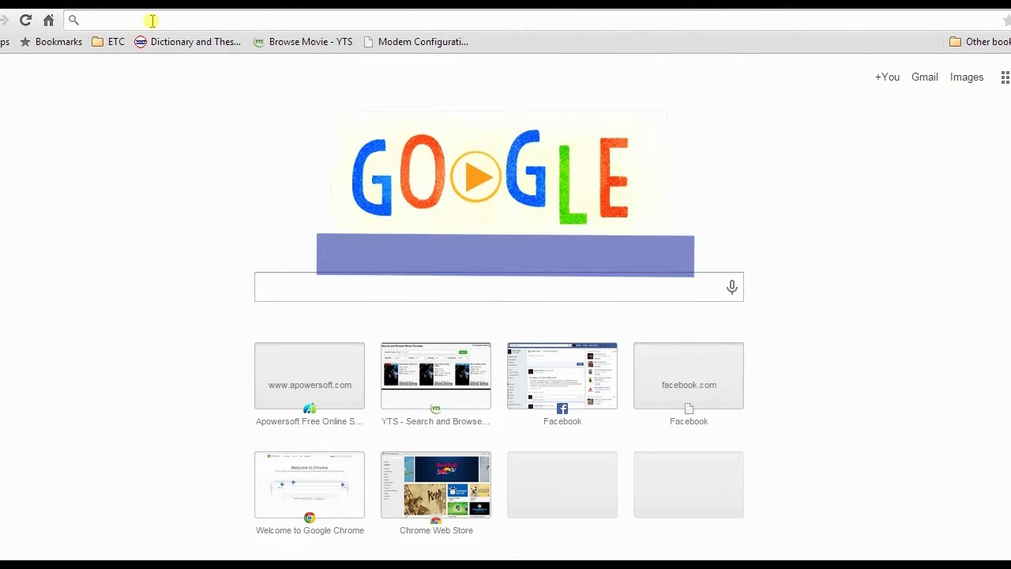
Step: Go to the apowersoft.com/screen-capture-pro product page in Chrome
{"action": "type", "text": "http://www.apowersoft.com/screen-capture-pro"}
{"action": "key", "text": "Return"}
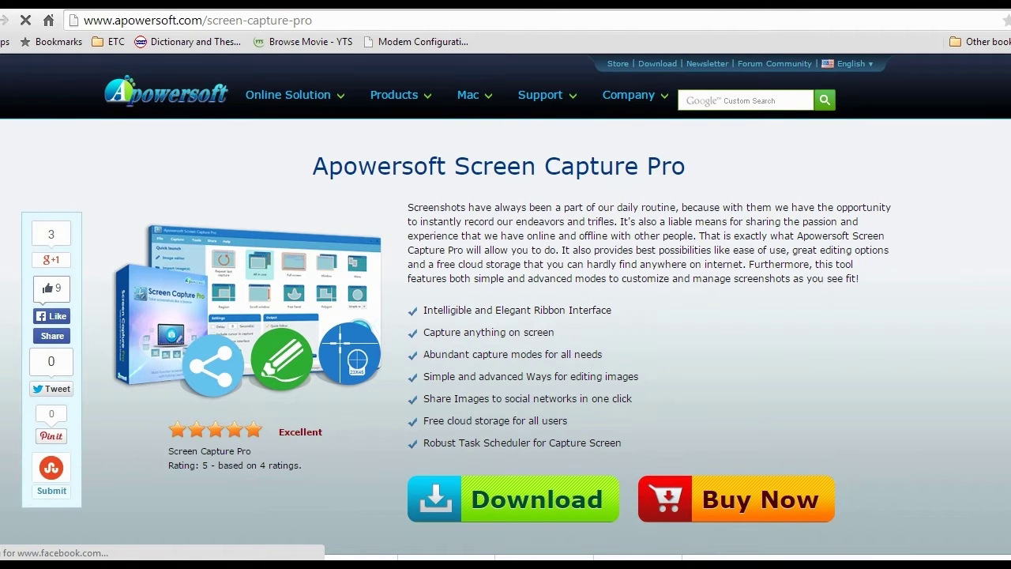
Step: Download the Screen Capture Pro installer to Downloads as screen-capture-pro (1).exe
{"action": "scroll", "coordinate": [763, 203], "scroll_direction": "down", "scroll_amount": 1}
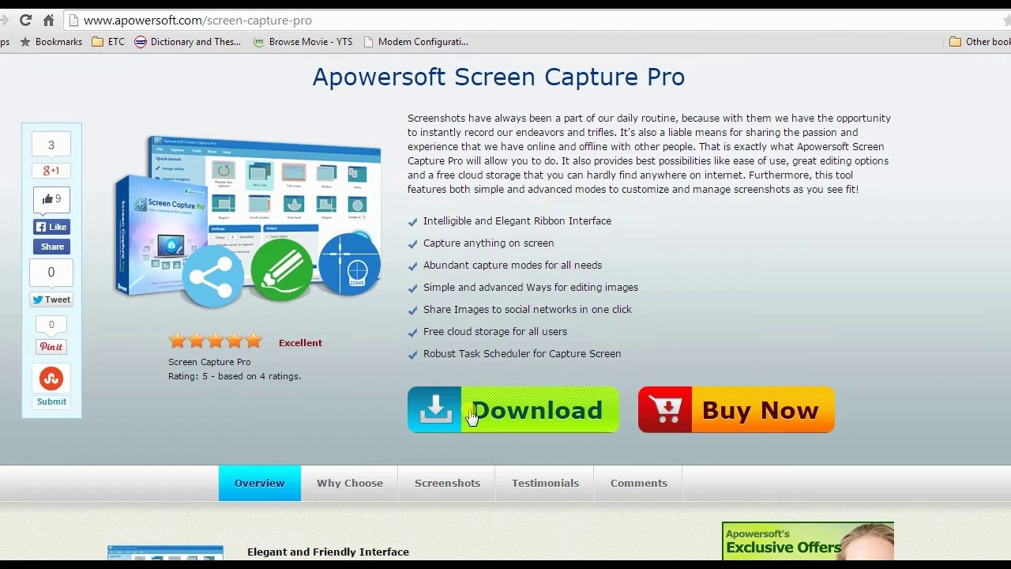
{"action": "left_click", "coordinate": [537, 416]}
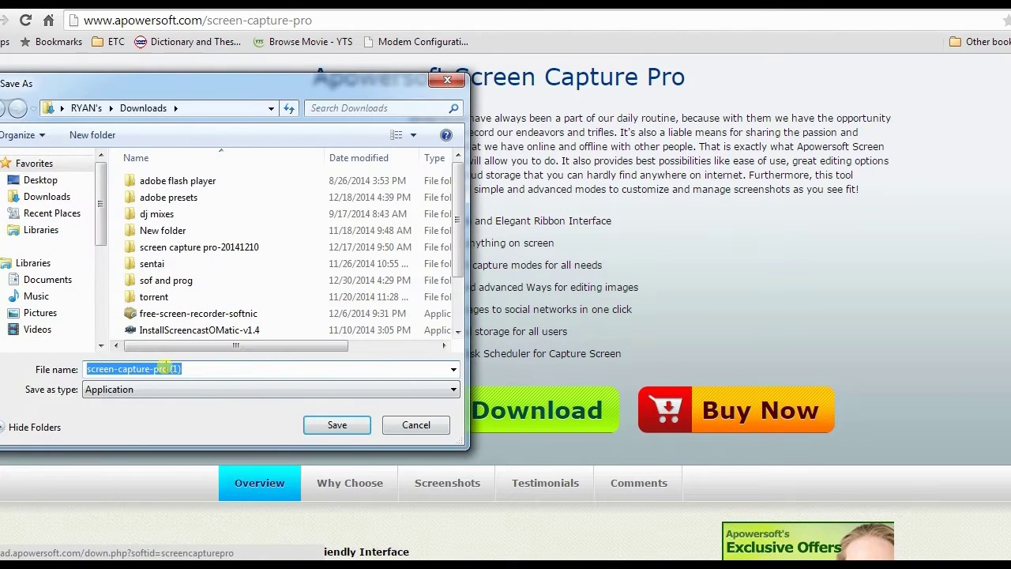
{"action": "left_click", "coordinate": [336, 424]}
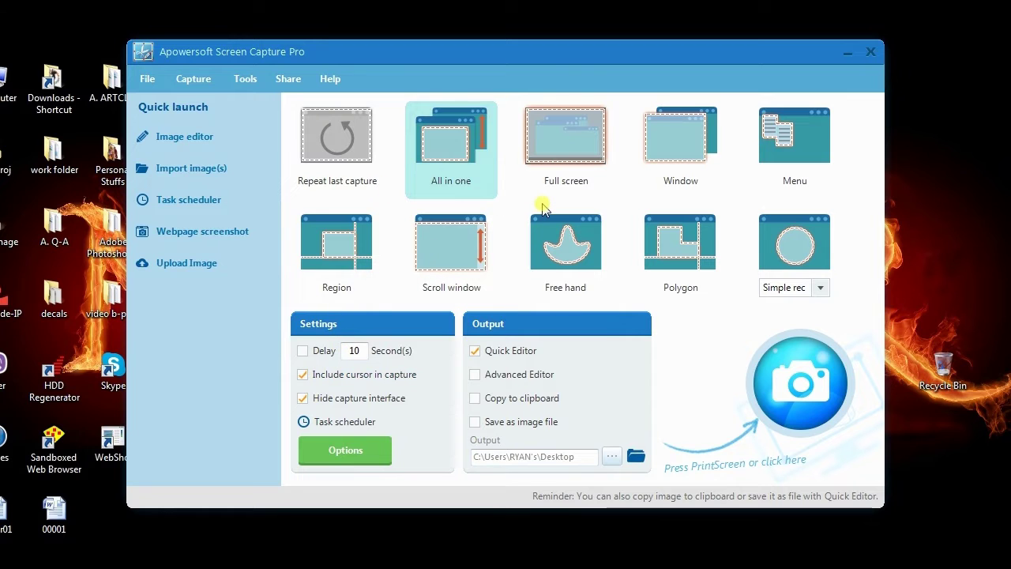
{"action": "key", "text": "alt"}
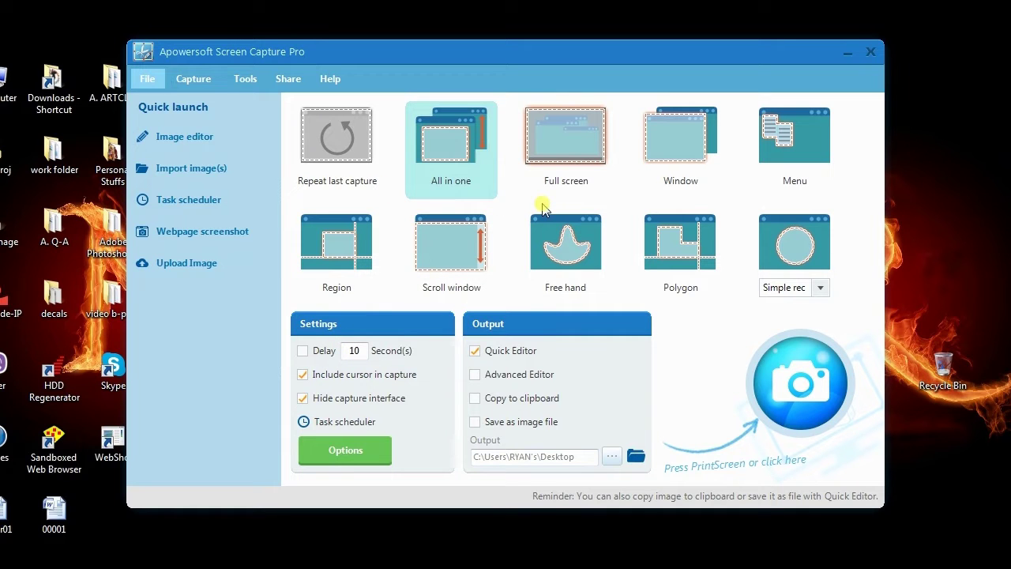
{"action": "left_click", "coordinate": [848, 55]}
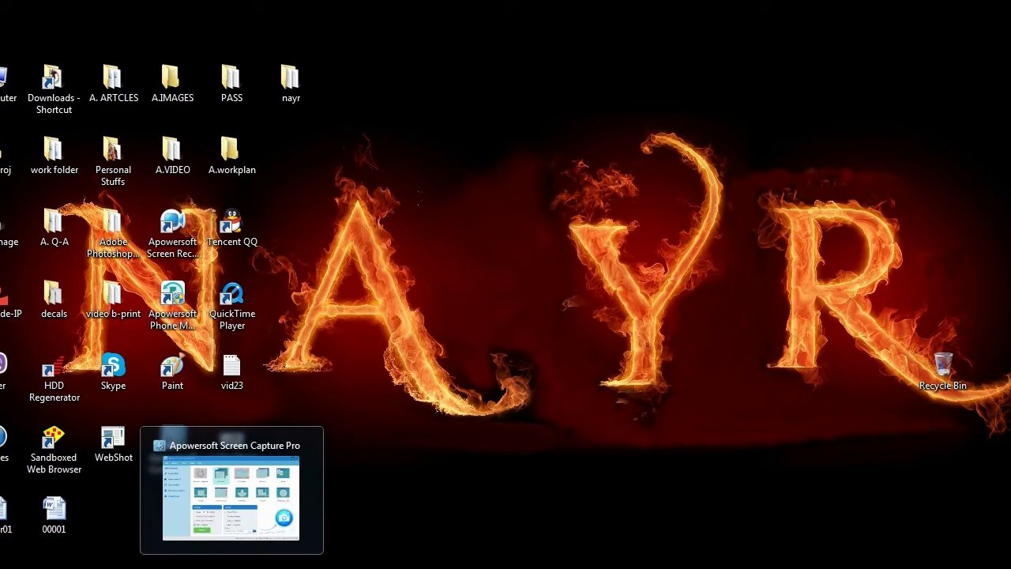
{"action": "left_click", "coordinate": [292, 506]}
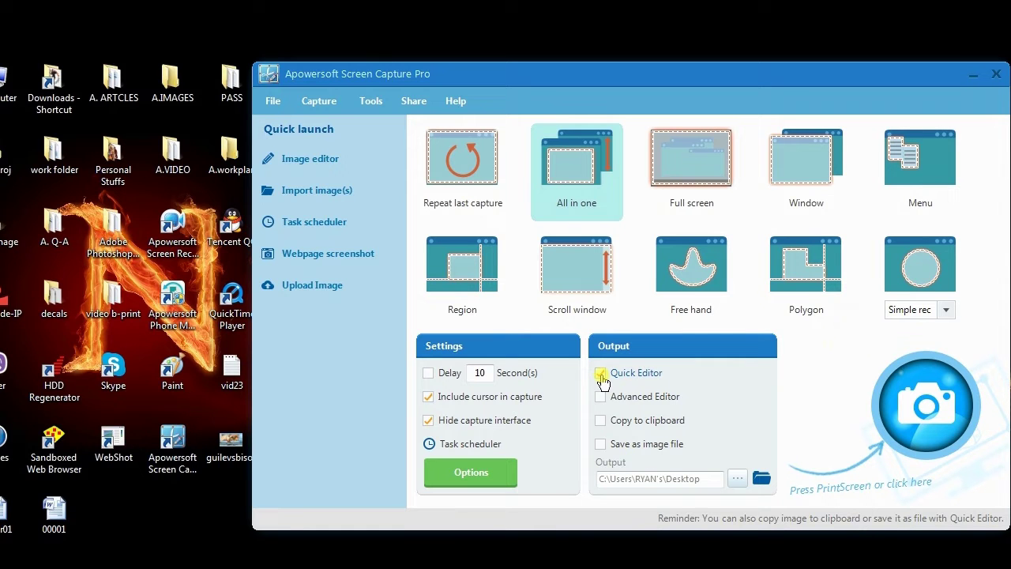
Step: Capture the Photo Viewer window and mark it with red arrows and 'wow' text
{"action": "left_click", "coordinate": [927, 407]}
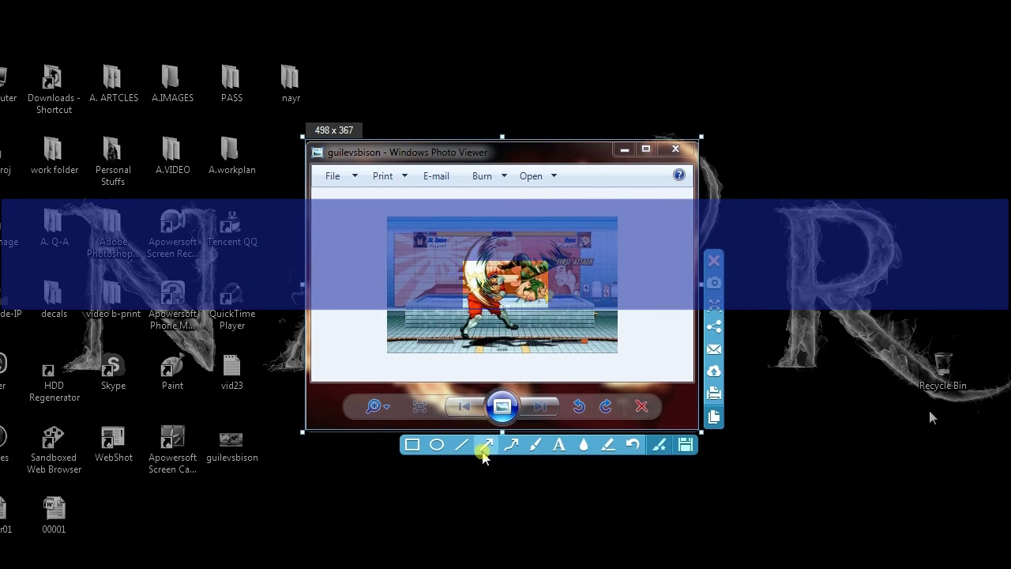
{"action": "left_click", "coordinate": [487, 446]}
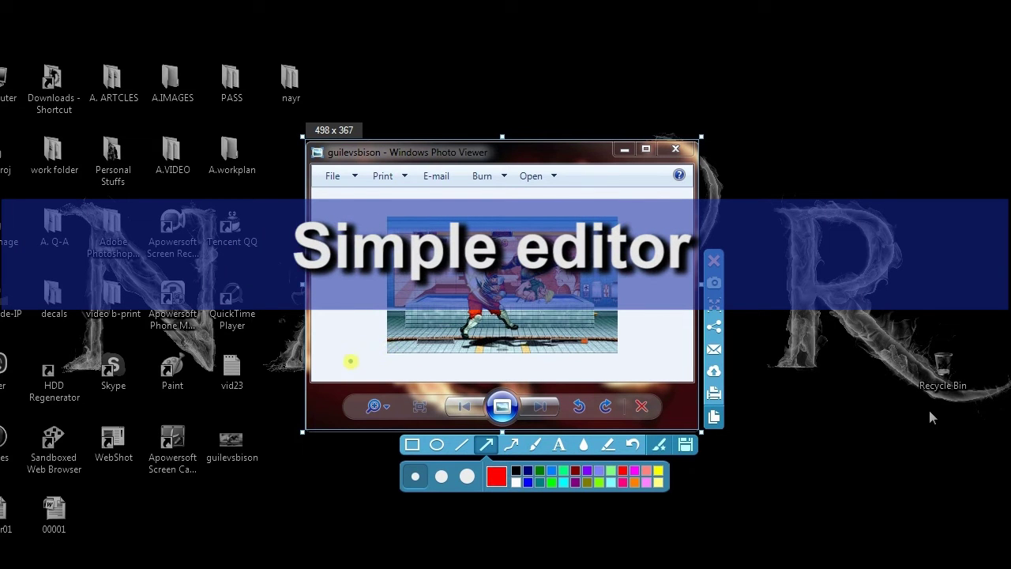
{"action": "left_click_drag", "start_coordinate": [351, 361], "coordinate": [457, 307]}
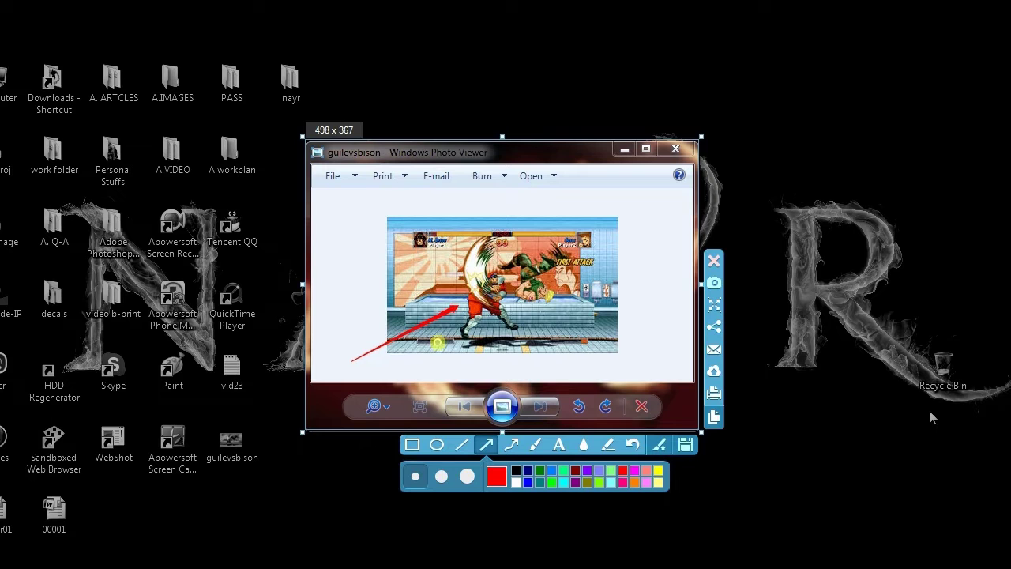
{"action": "left_click_drag", "start_coordinate": [423, 369], "coordinate": [491, 325]}
{"action": "left_click", "coordinate": [560, 446]}
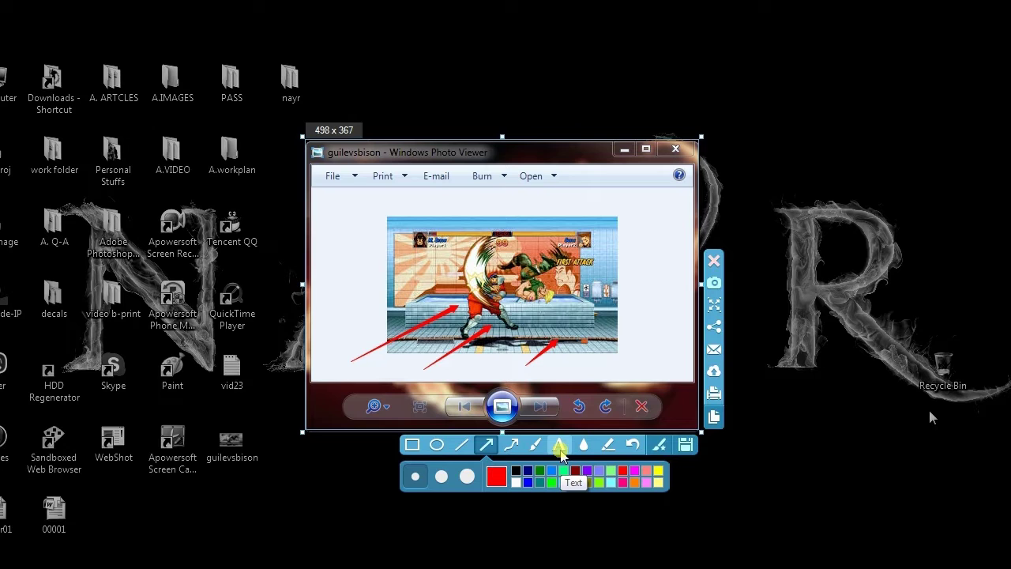
{"action": "left_click", "coordinate": [560, 444]}
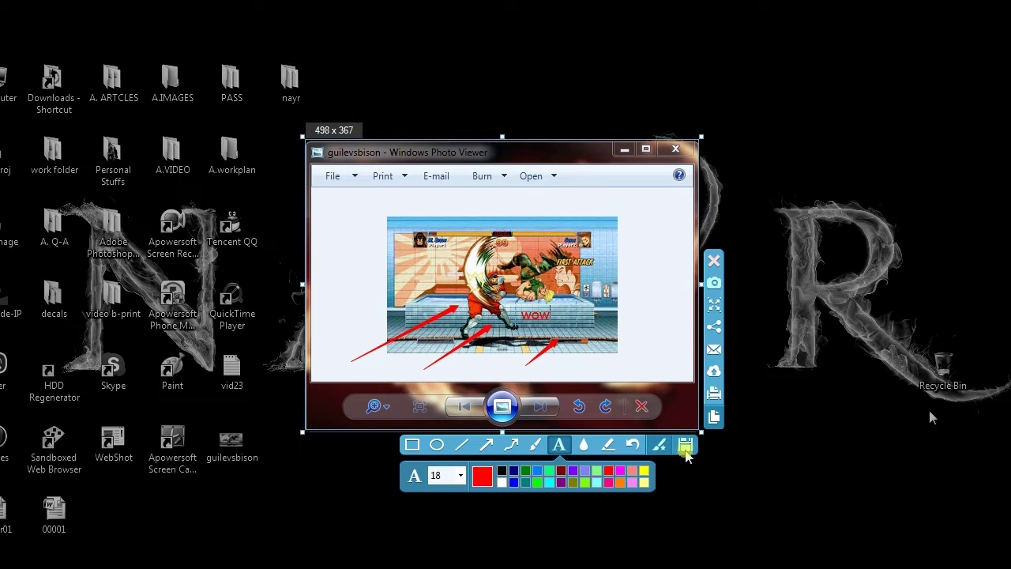
Step: Save the capture to the Desktop as guile01 PNG and preview it in Photo Viewer
{"action": "left_click", "coordinate": [685, 447]}
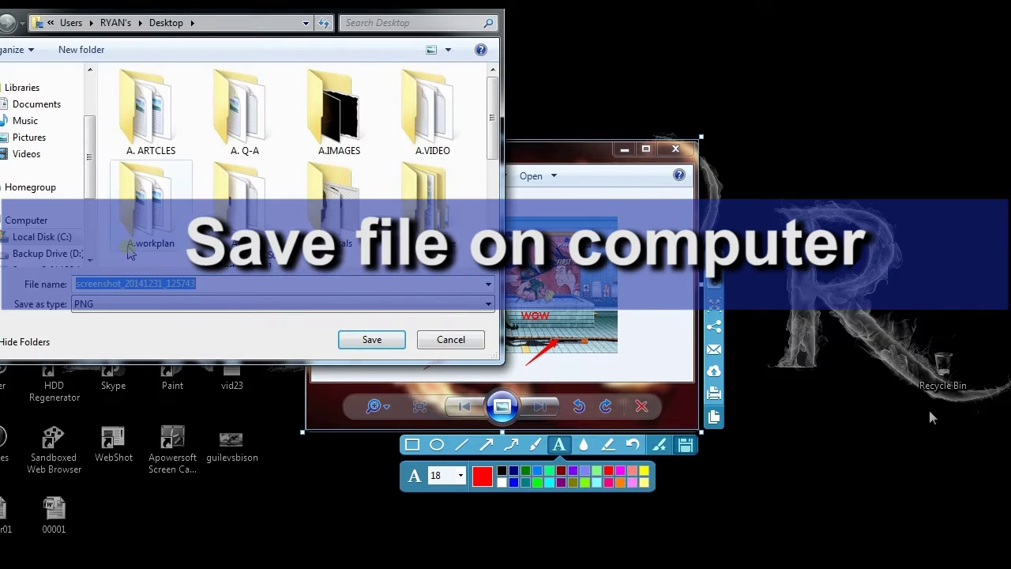
{"action": "scroll", "coordinate": [90, 150], "scroll_direction": "up", "scroll_amount": 5}
{"action": "left_click", "coordinate": [29, 94]}
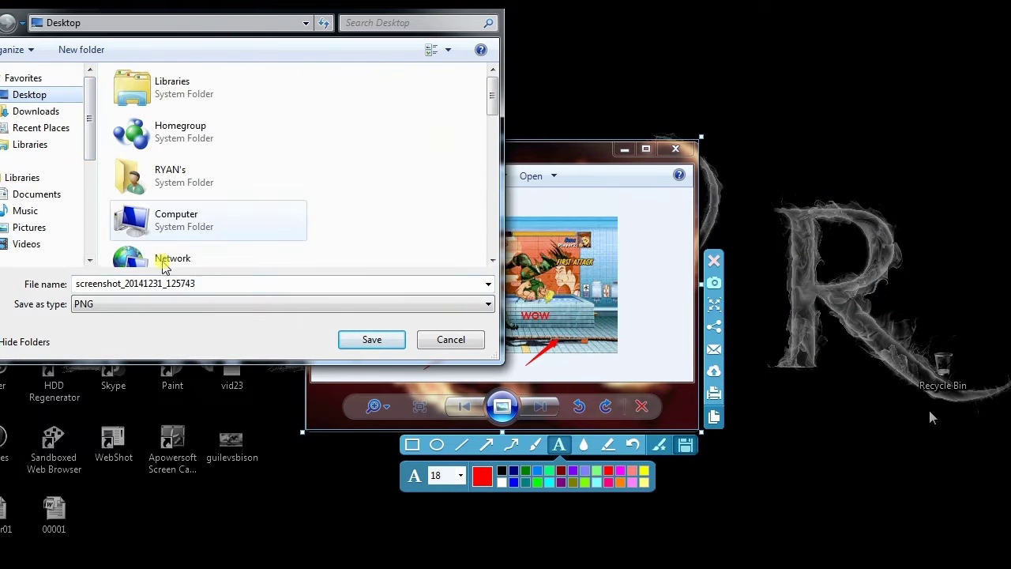
{"action": "double_click", "coordinate": [208, 283]}
{"action": "type", "text": "guile01"}
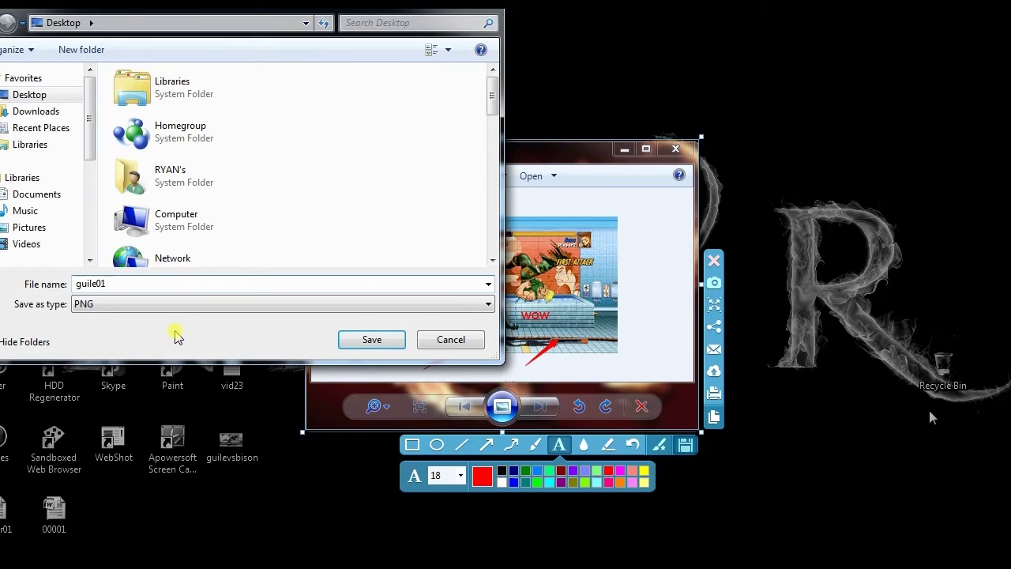
{"action": "left_click", "coordinate": [365, 340]}
{"action": "double_click", "coordinate": [294, 162]}
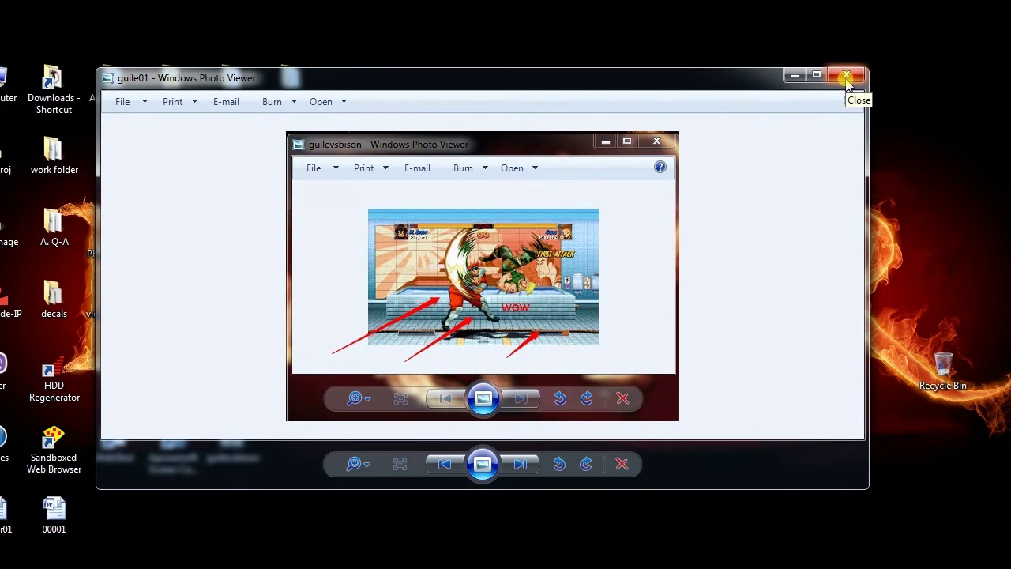
{"action": "left_click", "coordinate": [846, 79]}
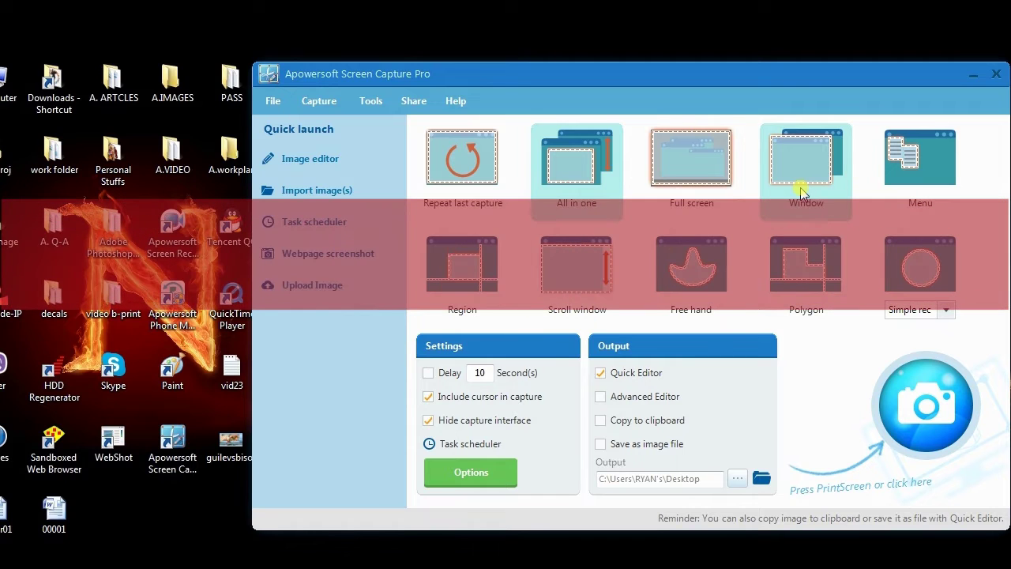
Step: Set output to Advanced Editor and start a Window-mode capture
{"action": "left_click", "coordinate": [632, 399]}
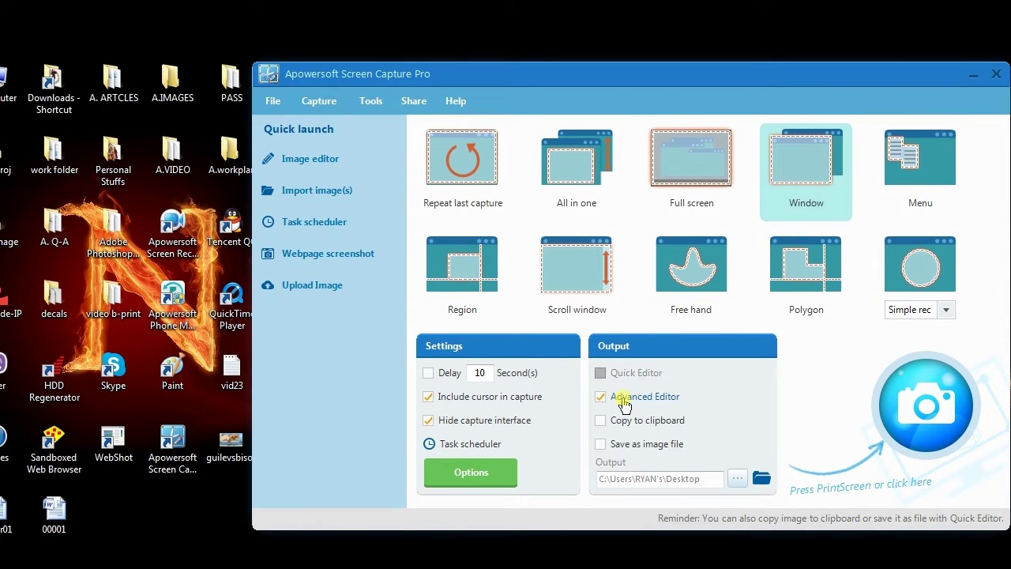
{"action": "left_click", "coordinate": [925, 406]}
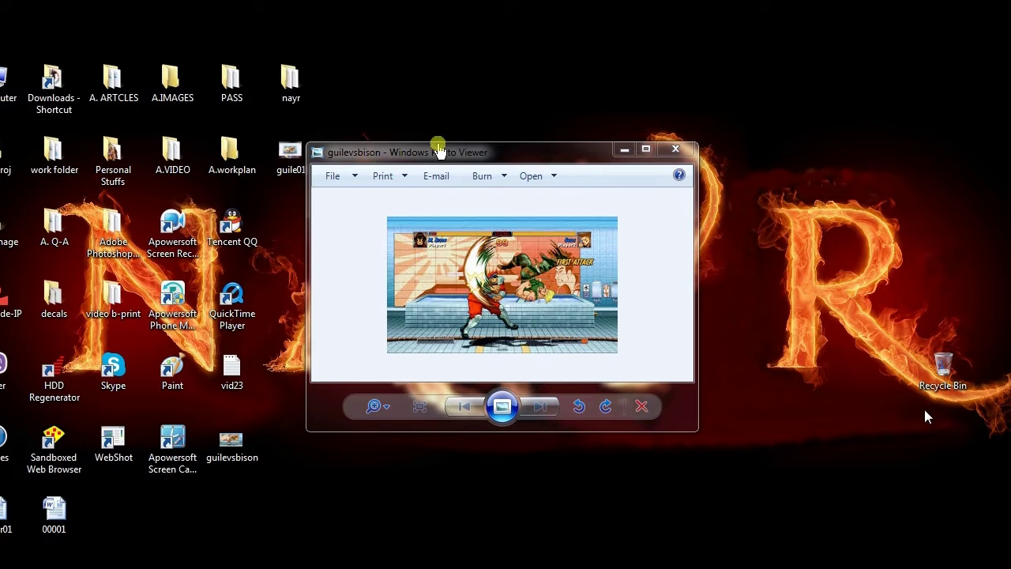
Step: Capture the Photo Viewer window and add three red arrows, a name box and 'sonic boom' text
{"action": "left_click", "coordinate": [434, 151]}
{"action": "left_click_drag", "start_coordinate": [363, 455], "coordinate": [474, 399]}
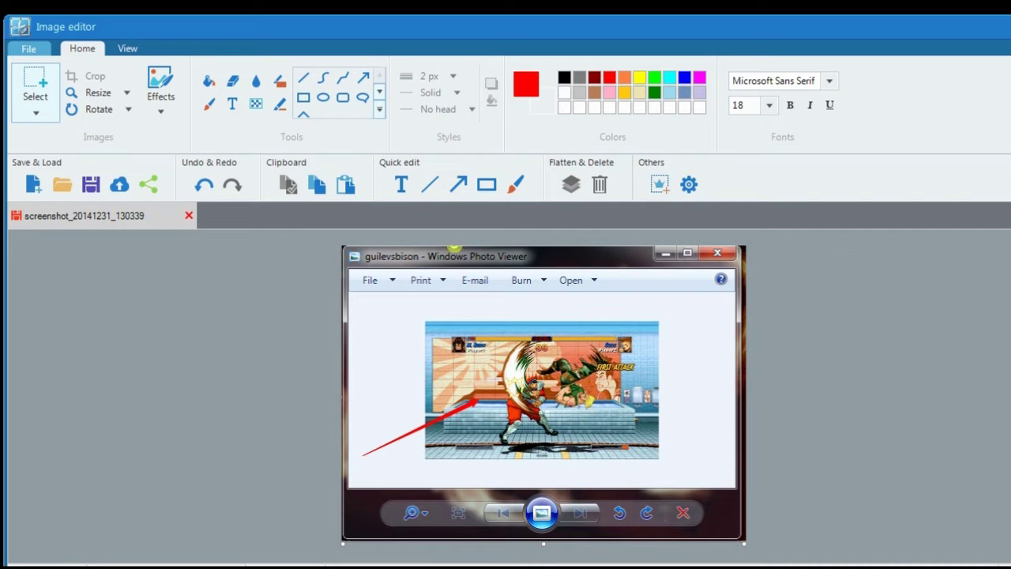
{"action": "left_click_drag", "start_coordinate": [406, 463], "coordinate": [495, 435]}
{"action": "mouse_move", "coordinate": [368, 385]}
{"action": "left_mouse_down"}
{"action": "mouse_move", "coordinate": [471, 395]}
{"action": "mouse_move", "coordinate": [474, 380]}
{"action": "left_mouse_up"}
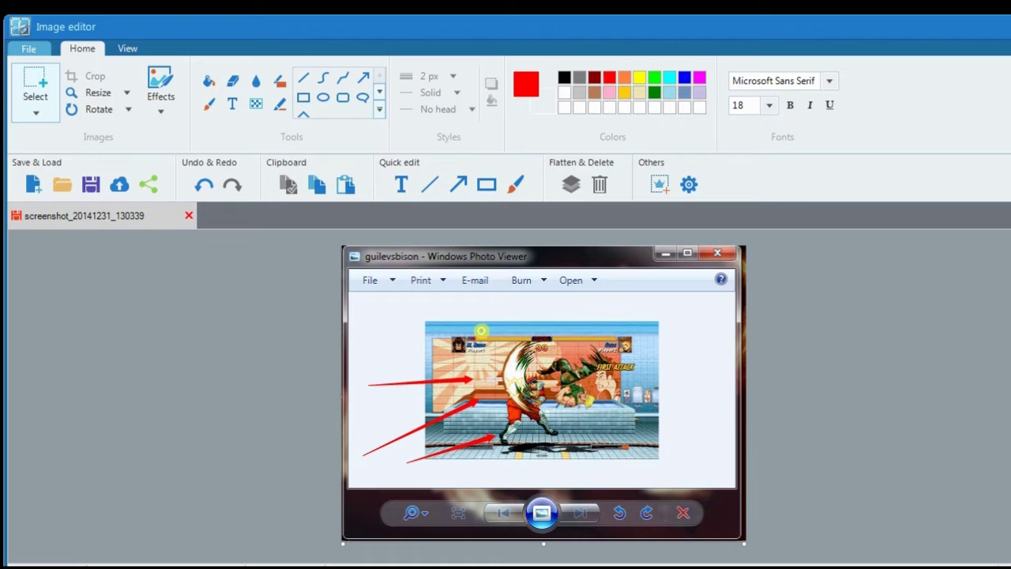
{"action": "mouse_move", "coordinate": [457, 335]}
{"action": "left_mouse_down"}
{"action": "mouse_move", "coordinate": [557, 362]}
{"action": "mouse_move", "coordinate": [506, 356]}
{"action": "left_mouse_up"}
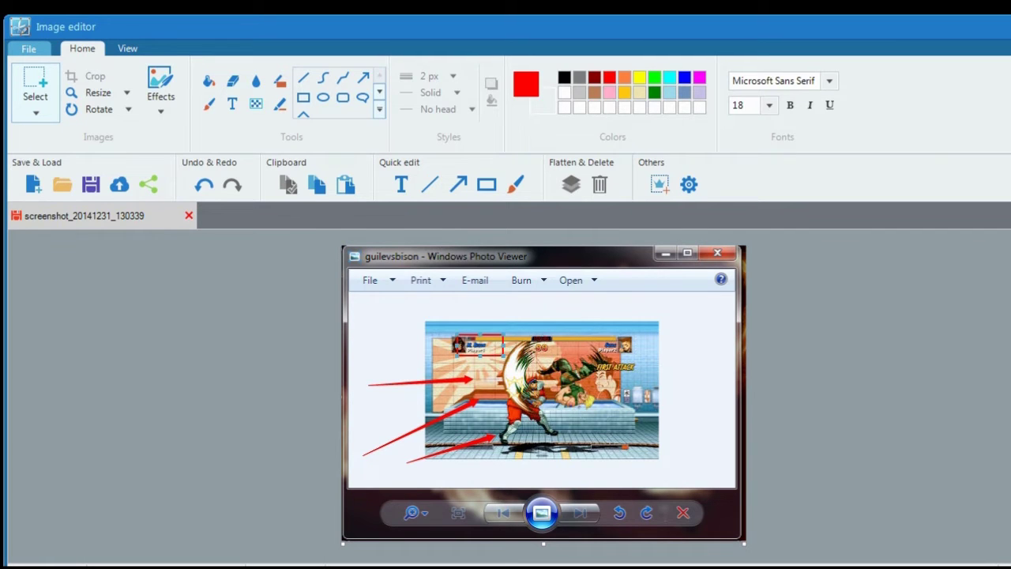
{"action": "left_click_drag", "start_coordinate": [528, 434], "coordinate": [551, 444]}
{"action": "type", "text": "sonic boom"}
{"action": "left_click", "coordinate": [690, 379]}
Step: Apply the Torn edge and Sharpen effects to the image
{"action": "left_click", "coordinate": [162, 99]}
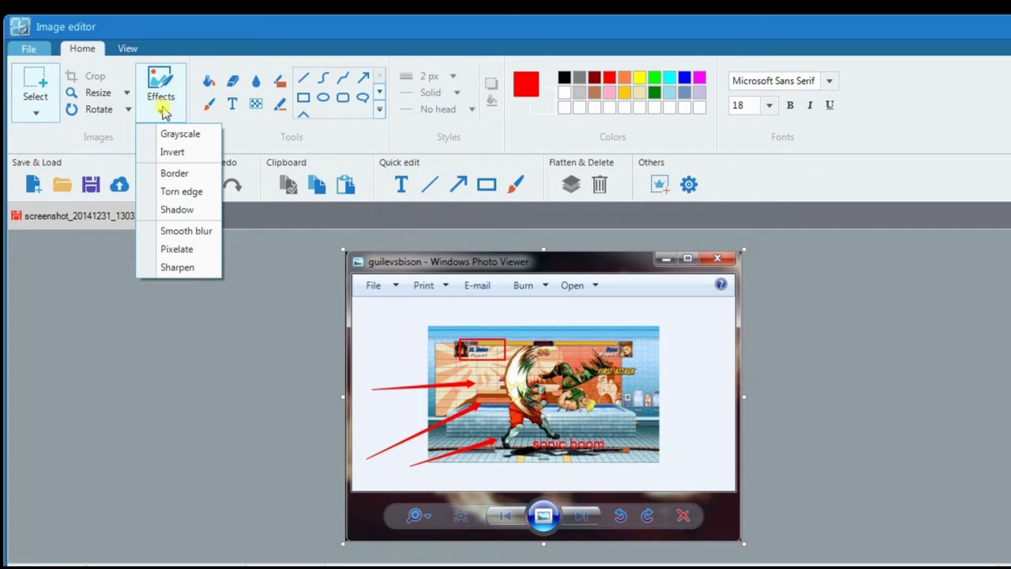
{"action": "left_click", "coordinate": [178, 192]}
{"action": "left_click", "coordinate": [162, 99]}
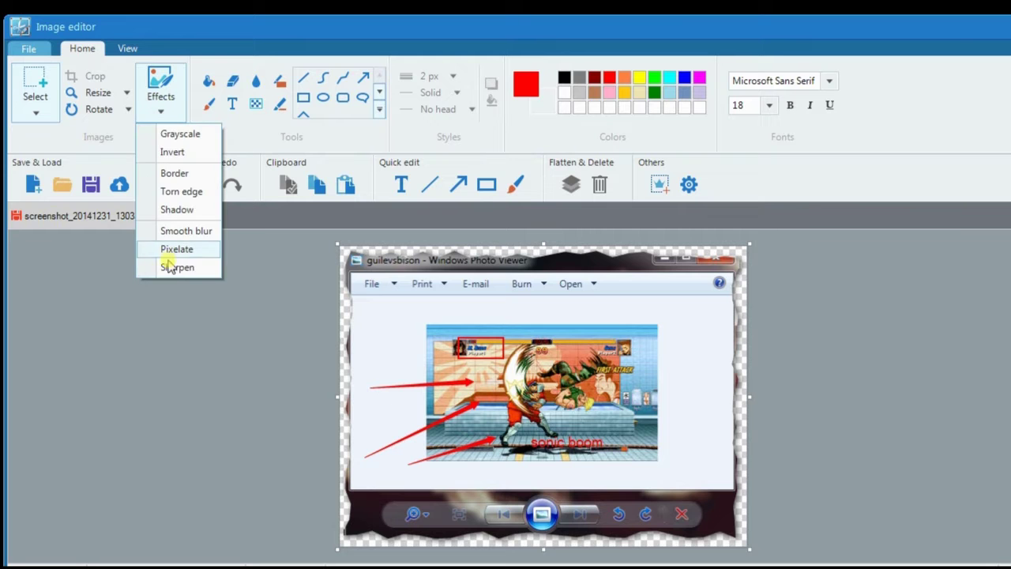
{"action": "left_click", "coordinate": [167, 266]}
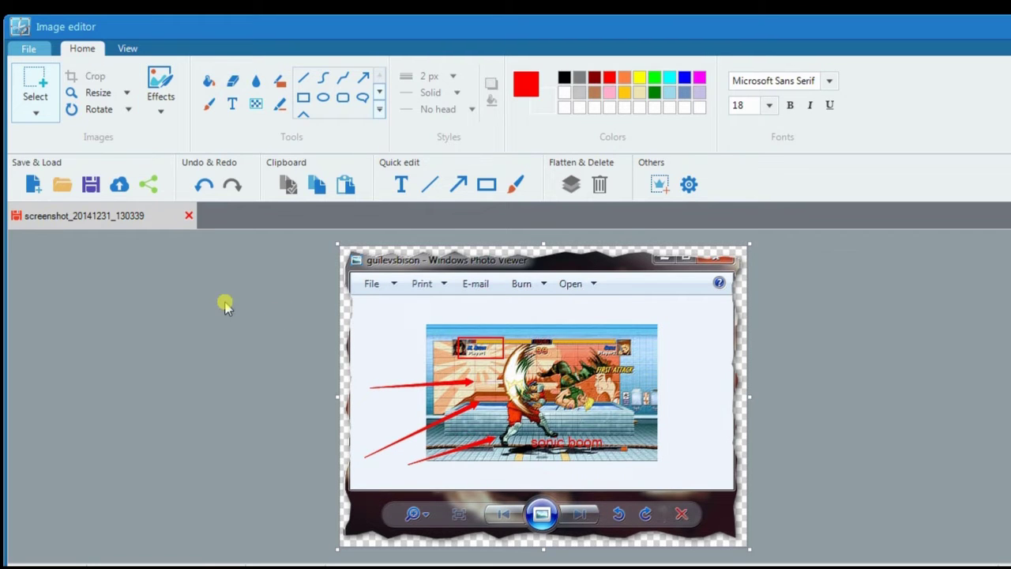
Step: Upload the annotated screenshot to Screenshot.net titled 'street fighter'
{"action": "left_click", "coordinate": [120, 184]}
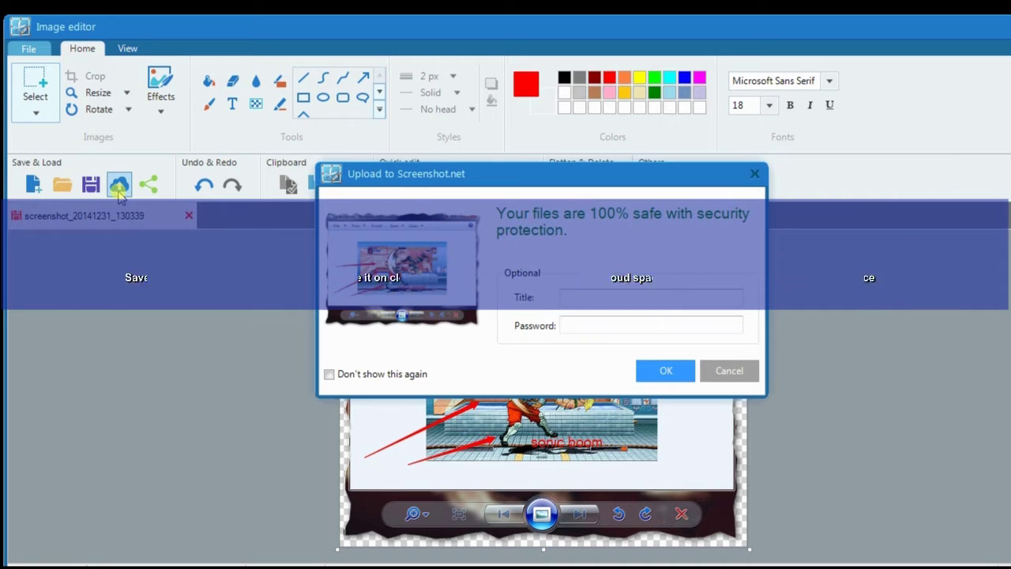
{"action": "left_click", "coordinate": [598, 298]}
{"action": "type", "text": "street fighter"}
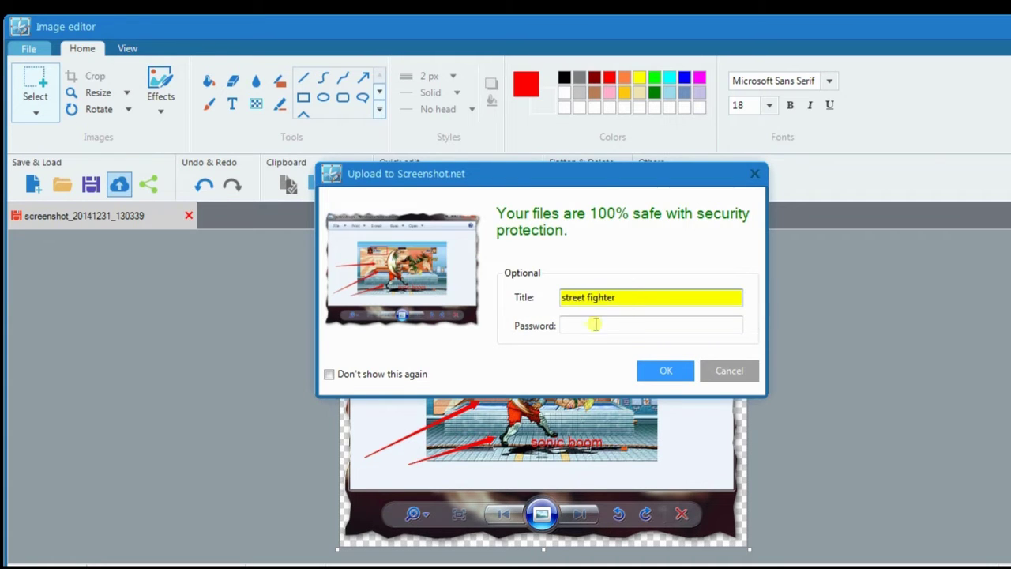
{"action": "left_click", "coordinate": [666, 370]}
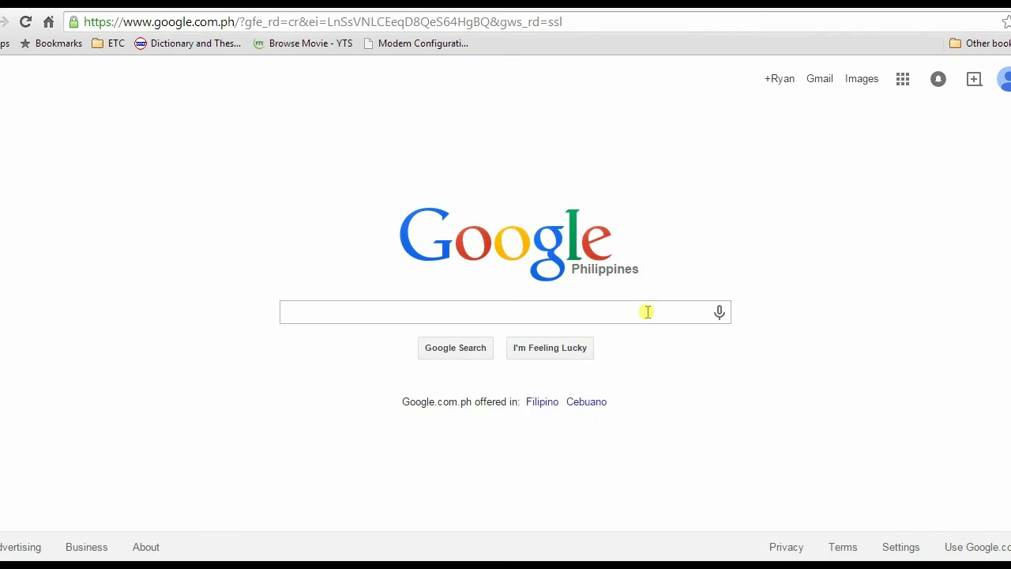
Step: Select Menu capture mode in Screen Capture Pro
{"action": "left_click", "coordinate": [647, 312]}
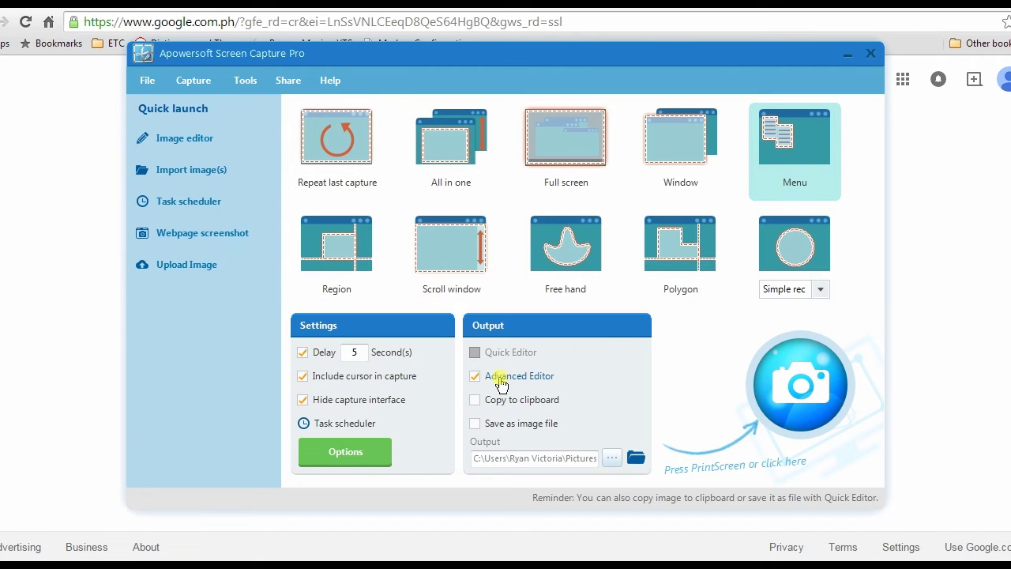
Step: Start the 5-second delayed capture and open Chrome's ETC bookmark folder before it fires
{"action": "left_click", "coordinate": [799, 390]}
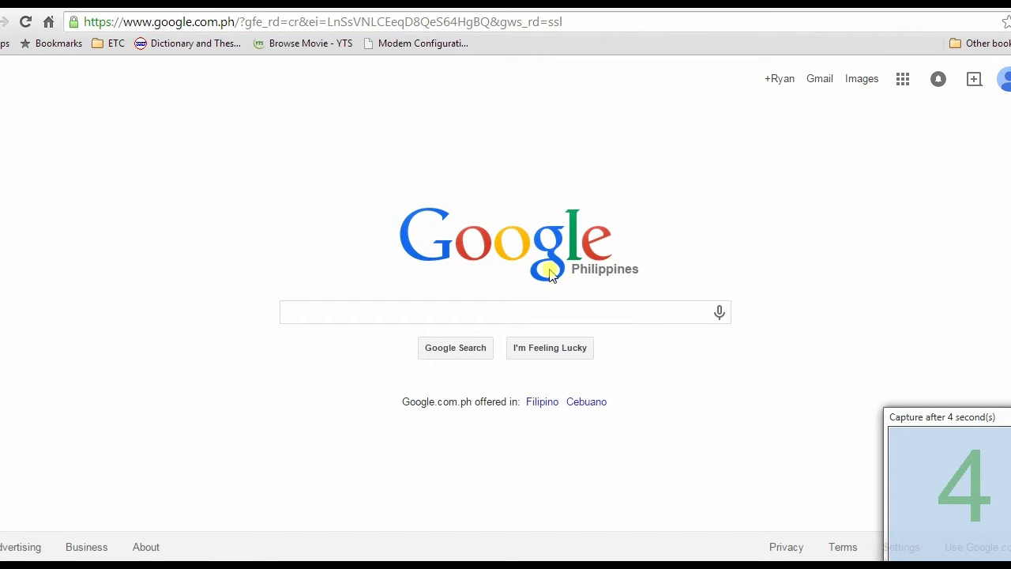
{"action": "left_click", "coordinate": [115, 44]}
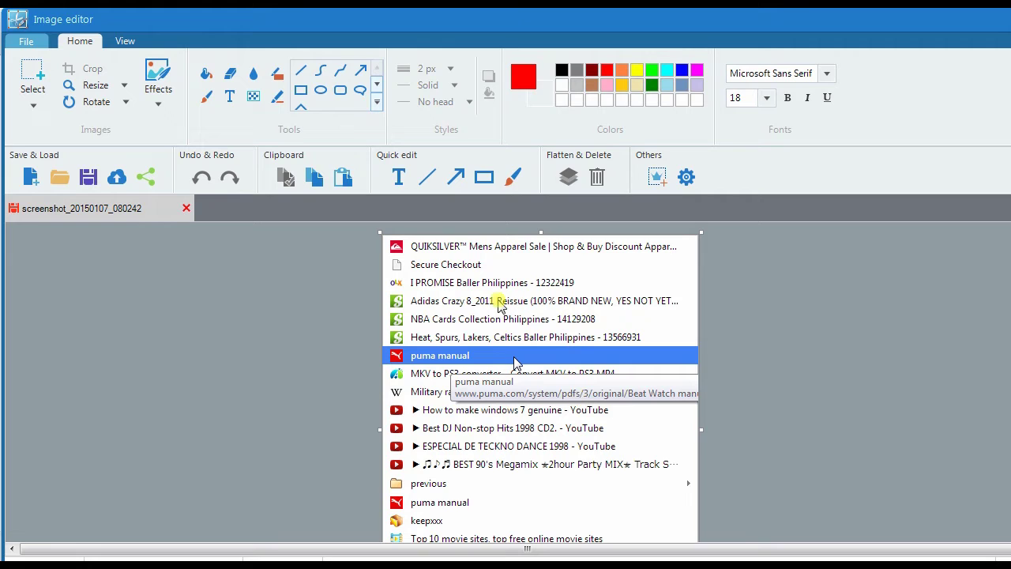
Step: Point a red arrow at 'puma manual' and blur the ESPECIAL DE TECKNO DANCE 1998 row
{"action": "left_click", "coordinate": [456, 179]}
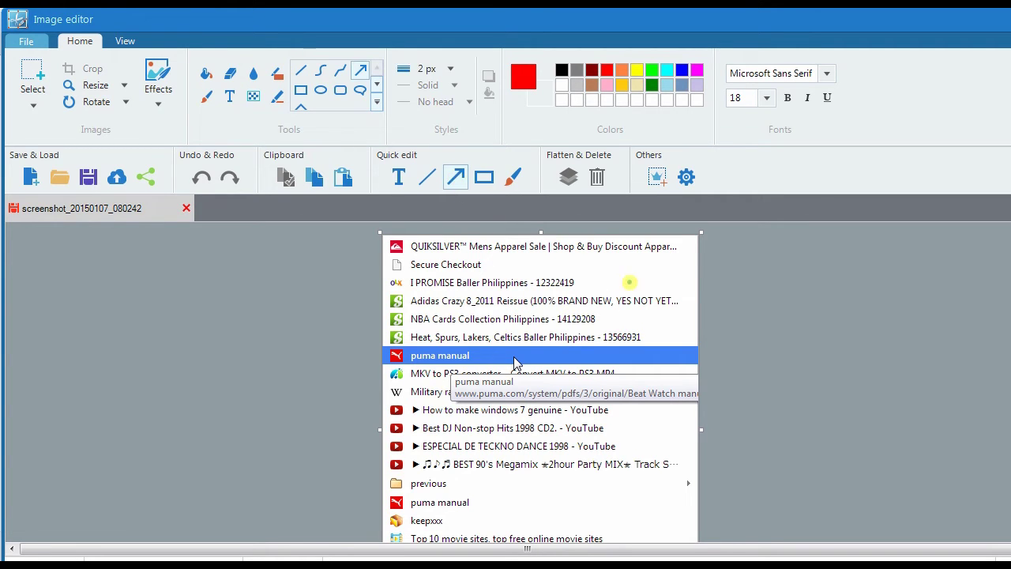
{"action": "left_click_drag", "start_coordinate": [630, 282], "coordinate": [421, 353]}
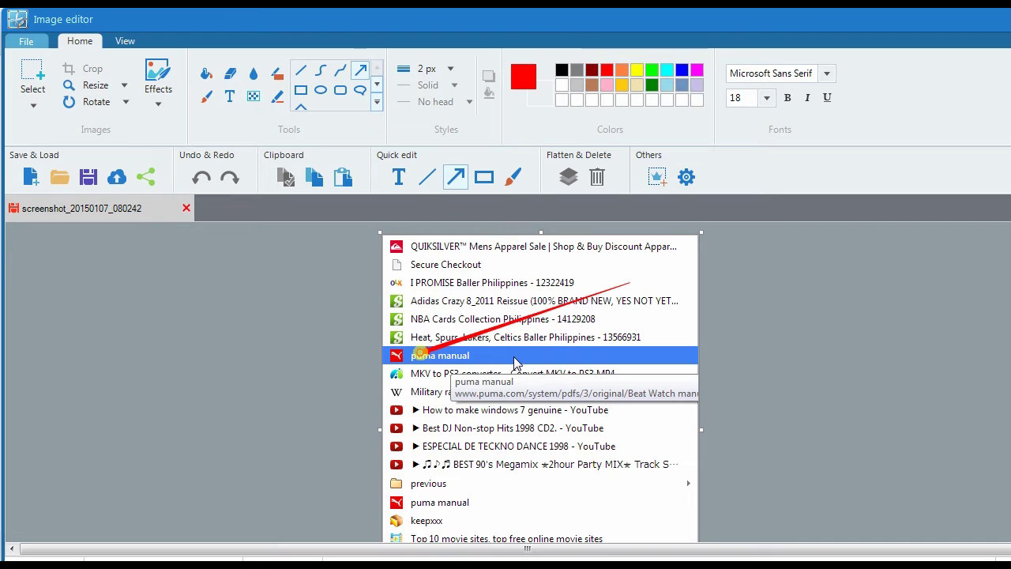
{"action": "left_click", "coordinate": [253, 73]}
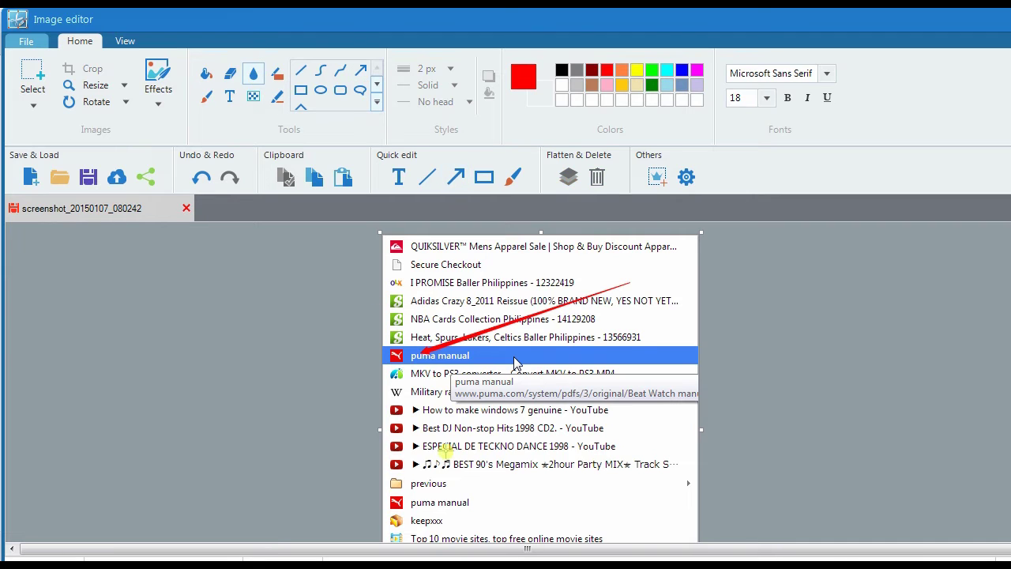
{"action": "left_click_drag", "start_coordinate": [424, 440], "coordinate": [640, 456]}
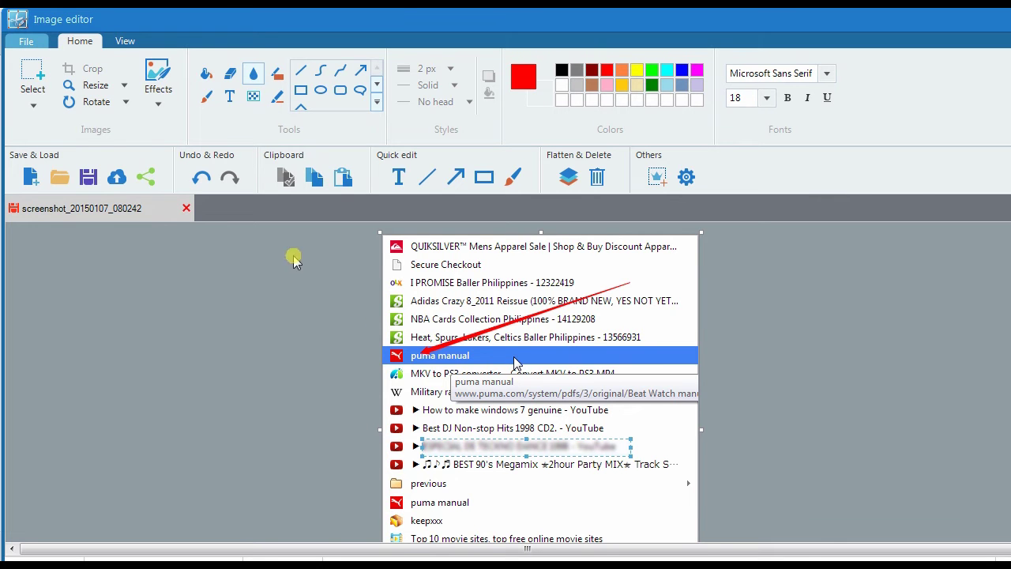
{"action": "left_click", "coordinate": [126, 44]}
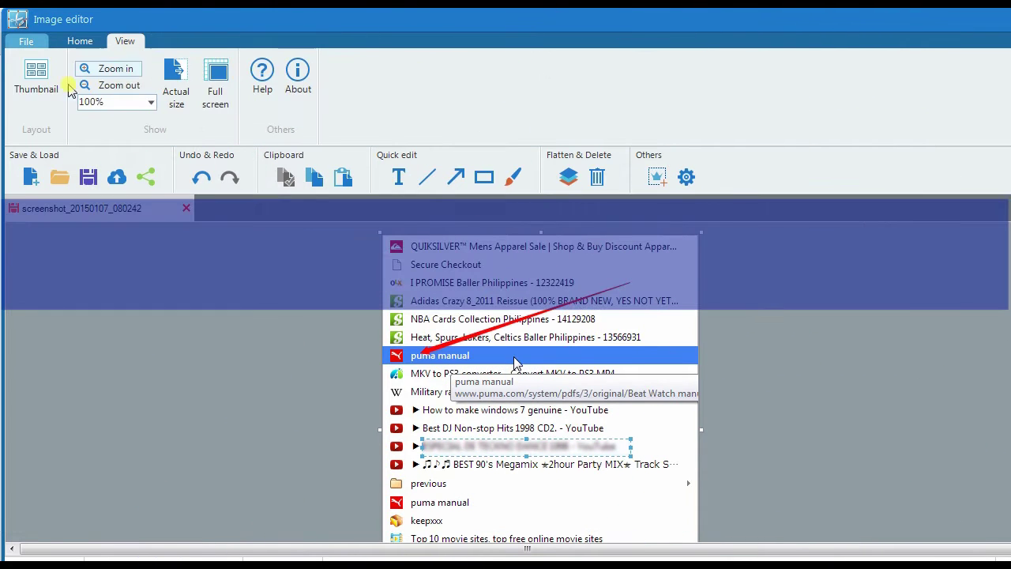
Step: Show the open images as thumbnails, zoom the screenshot to 200%, then back to 100%
{"action": "left_click", "coordinate": [41, 89]}
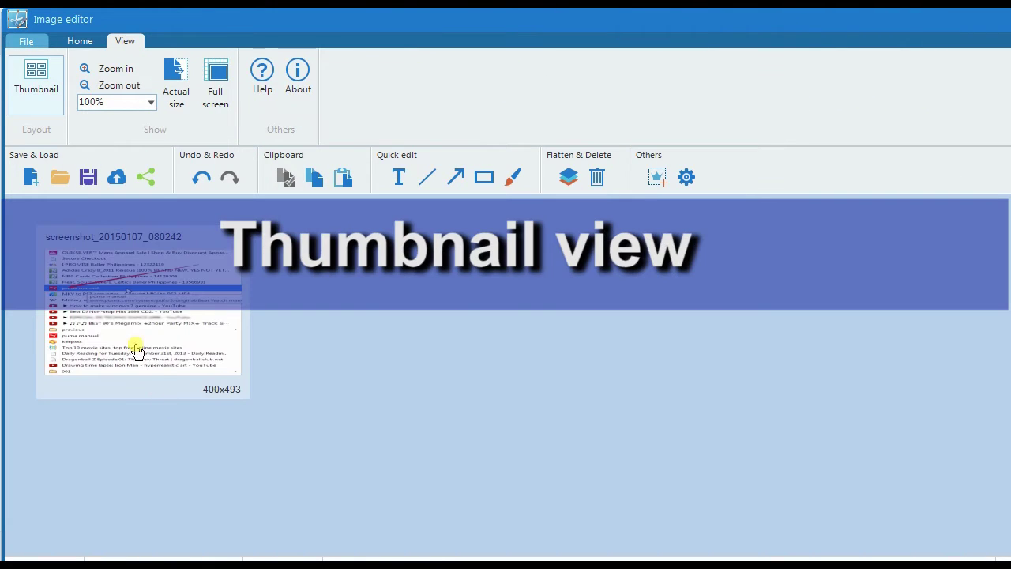
{"action": "double_click", "coordinate": [135, 322]}
{"action": "left_click", "coordinate": [88, 69]}
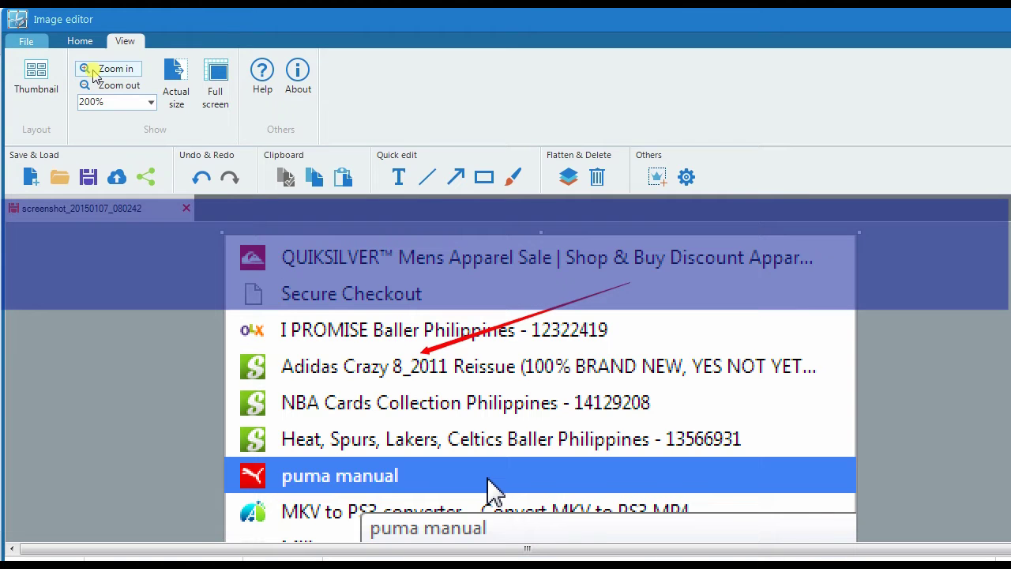
{"action": "left_click", "coordinate": [94, 86]}
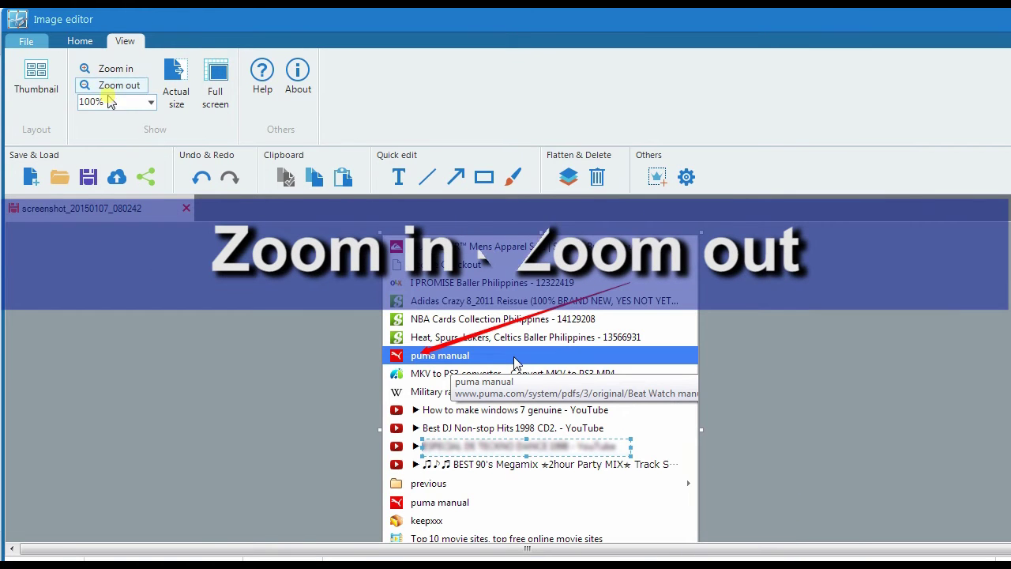
Step: Share the screenshot to Facebook and bring the Uploading dialog into full view
{"action": "scroll", "coordinate": [91, 85], "scroll_direction": "up", "scroll_amount": 1}
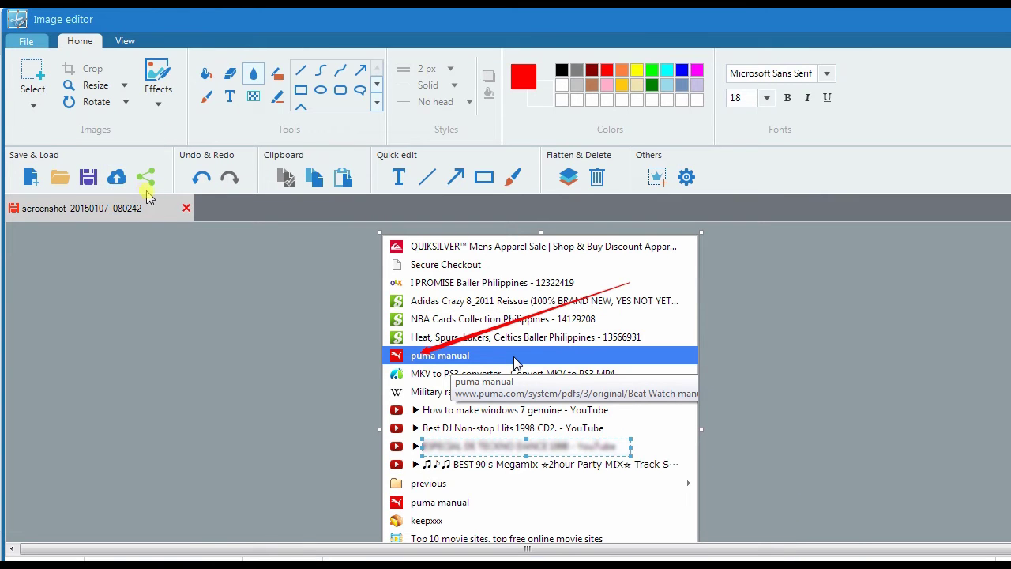
{"action": "left_click", "coordinate": [143, 177]}
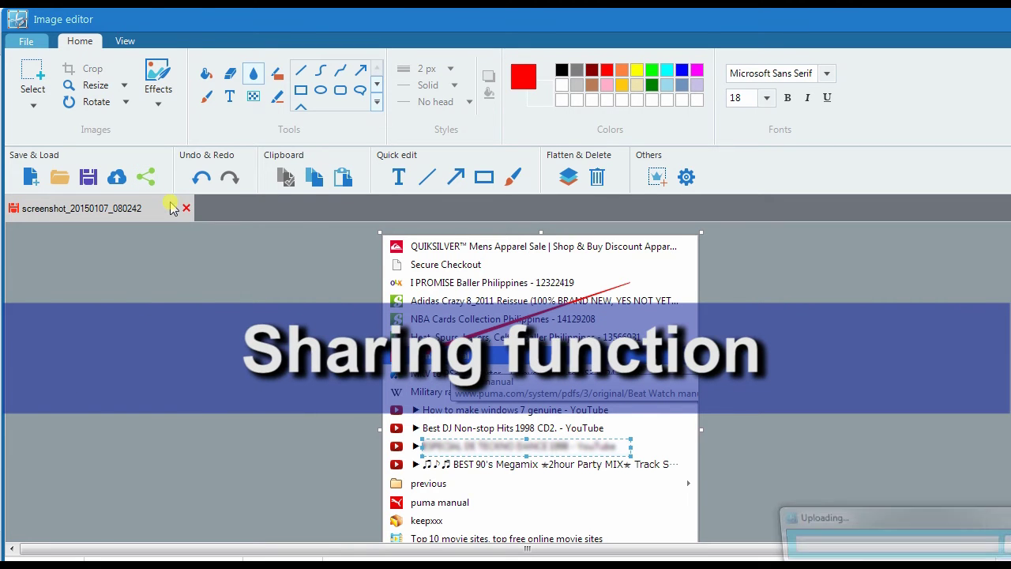
{"action": "left_click_drag", "start_coordinate": [877, 523], "coordinate": [616, 292]}
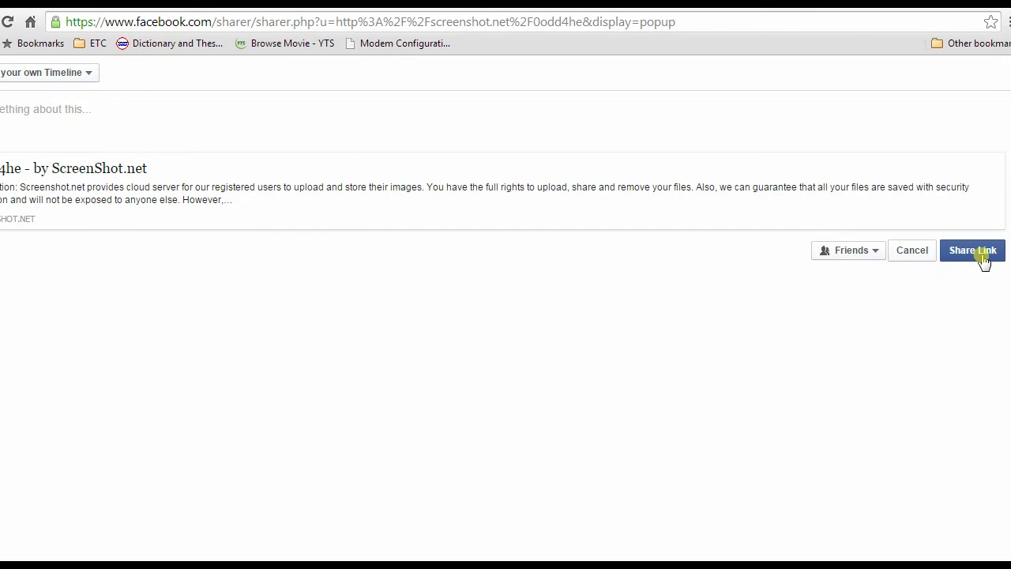
Step: Share the ScreenShot.net link to your Facebook timeline
{"action": "left_click", "coordinate": [982, 254]}
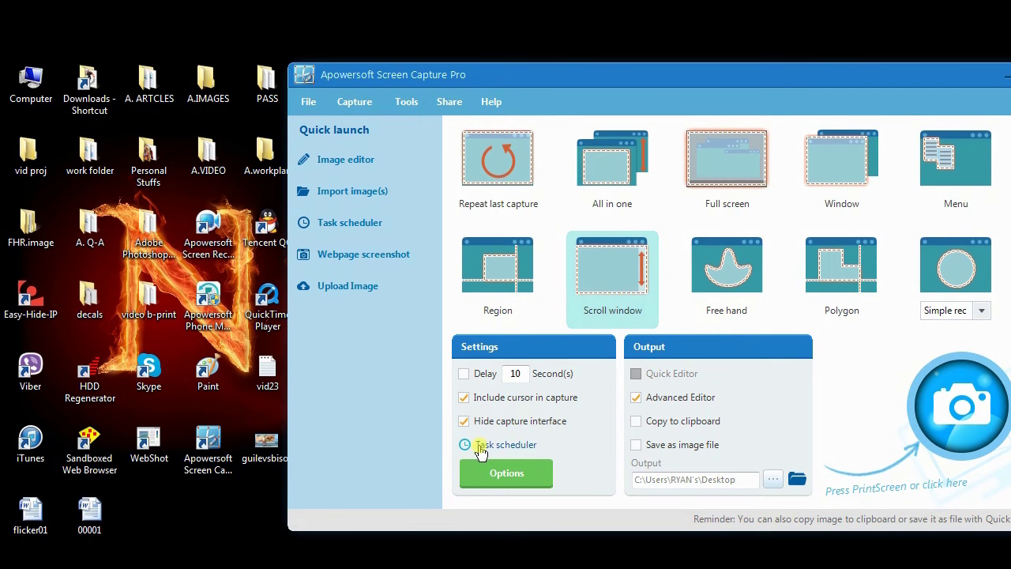
Step: Create task01 with a 00:00:10 capture interval and a specified stop time
{"action": "left_click", "coordinate": [508, 446]}
{"action": "left_click", "coordinate": [607, 68]}
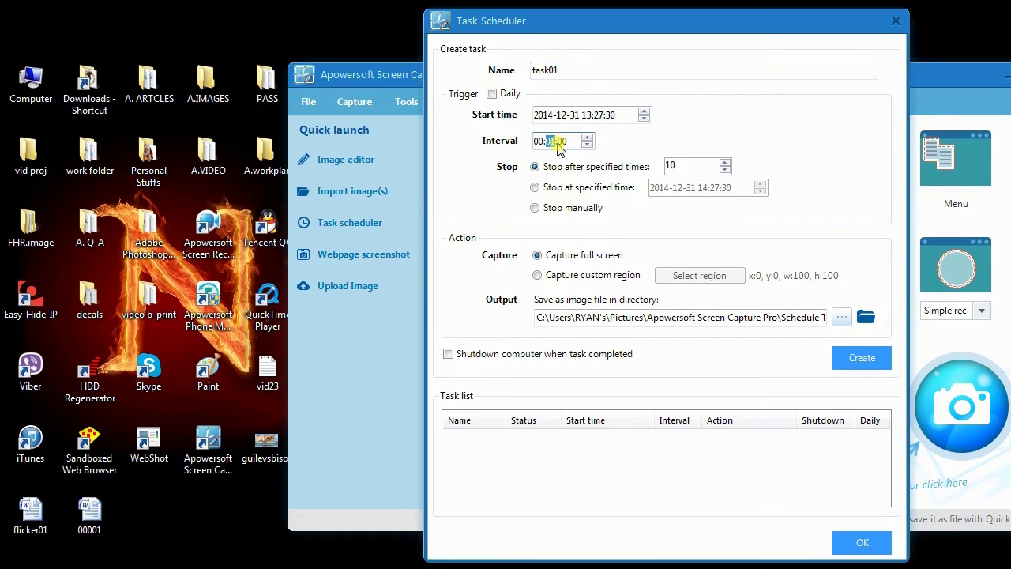
{"action": "type", "text": "0010"}
{"action": "left_click", "coordinate": [535, 187]}
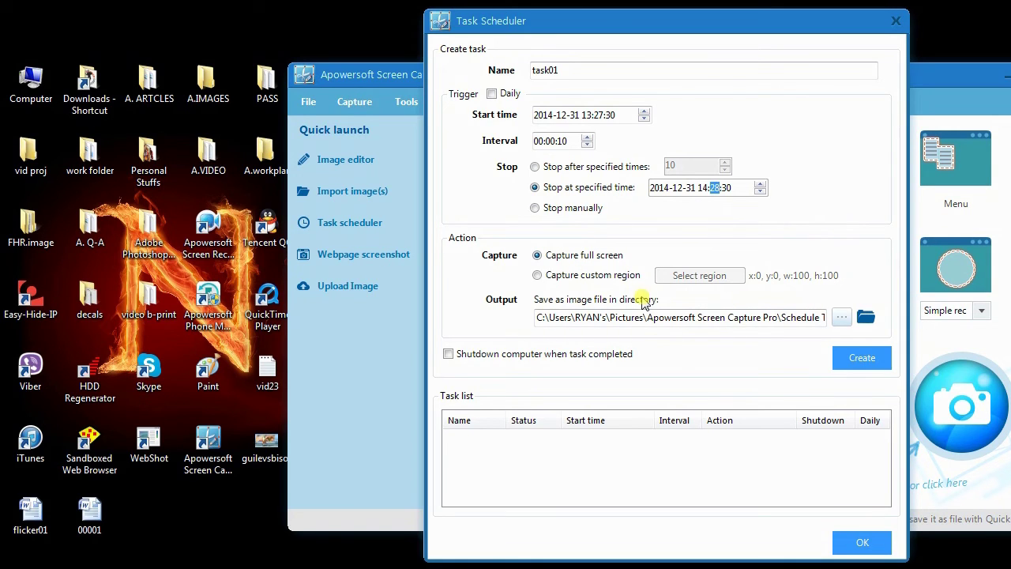
{"action": "left_click", "coordinate": [861, 361]}
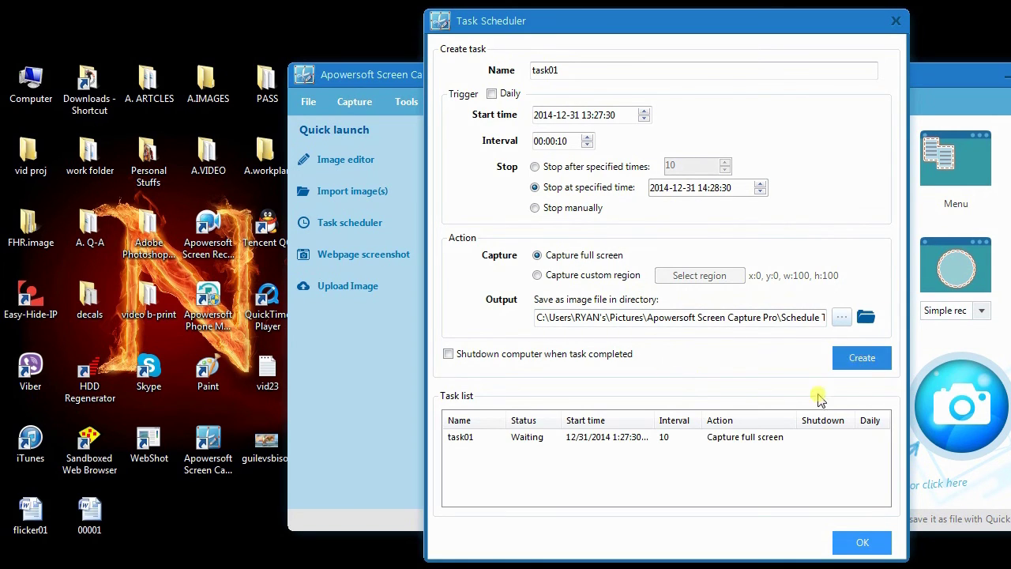
{"action": "left_click", "coordinate": [863, 542]}
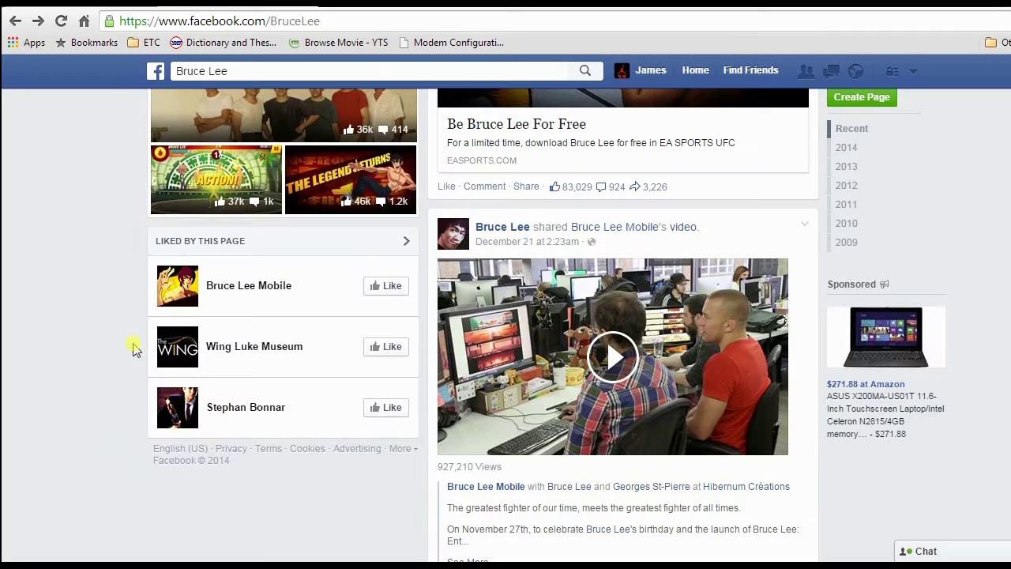
Step: Scroll up and down the Bruce Lee Facebook page while scheduled captures run
{"action": "scroll", "coordinate": [483, 325], "scroll_direction": "up", "scroll_amount": 10}
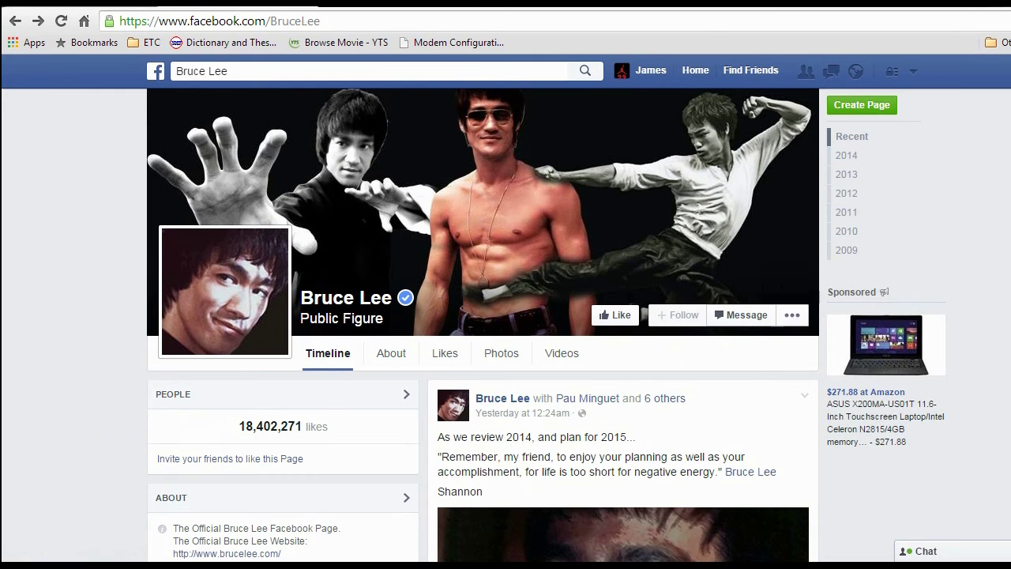
{"action": "scroll", "coordinate": [483, 325], "scroll_direction": "down", "scroll_amount": 3}
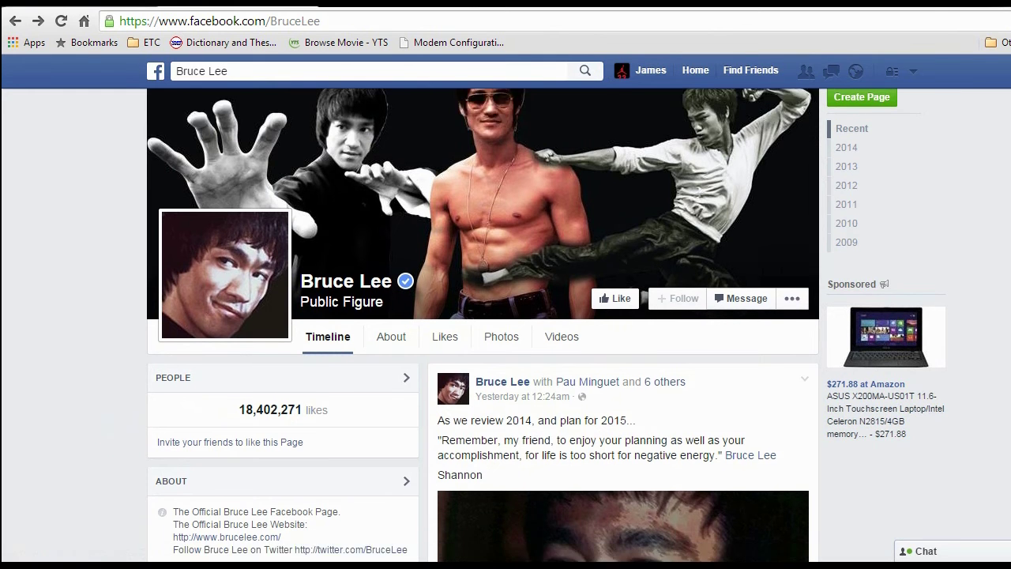
{"action": "scroll", "coordinate": [483, 325], "scroll_direction": "up", "scroll_amount": 3}
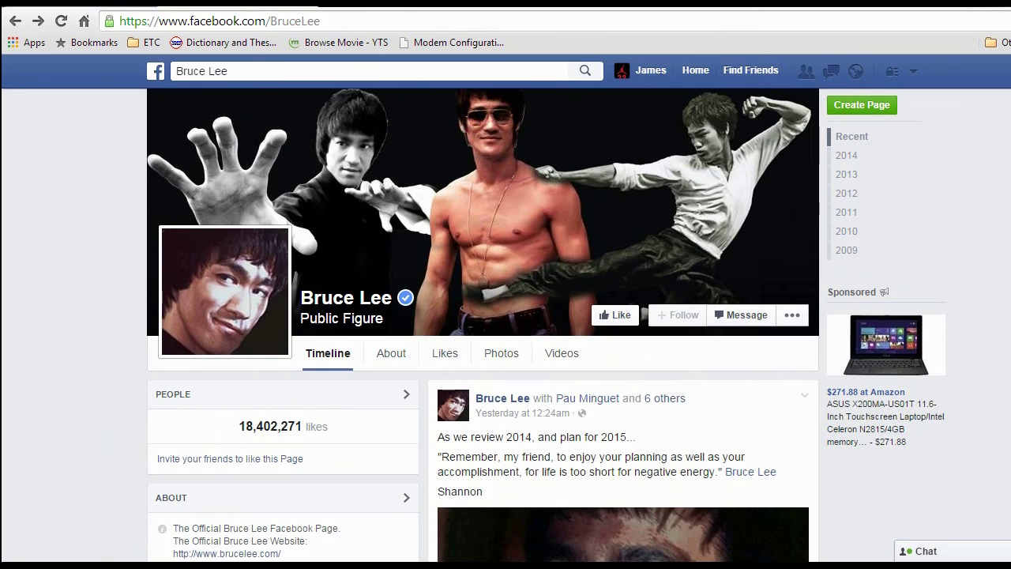
{"action": "scroll", "coordinate": [484, 326], "scroll_direction": "down", "scroll_amount": 6}
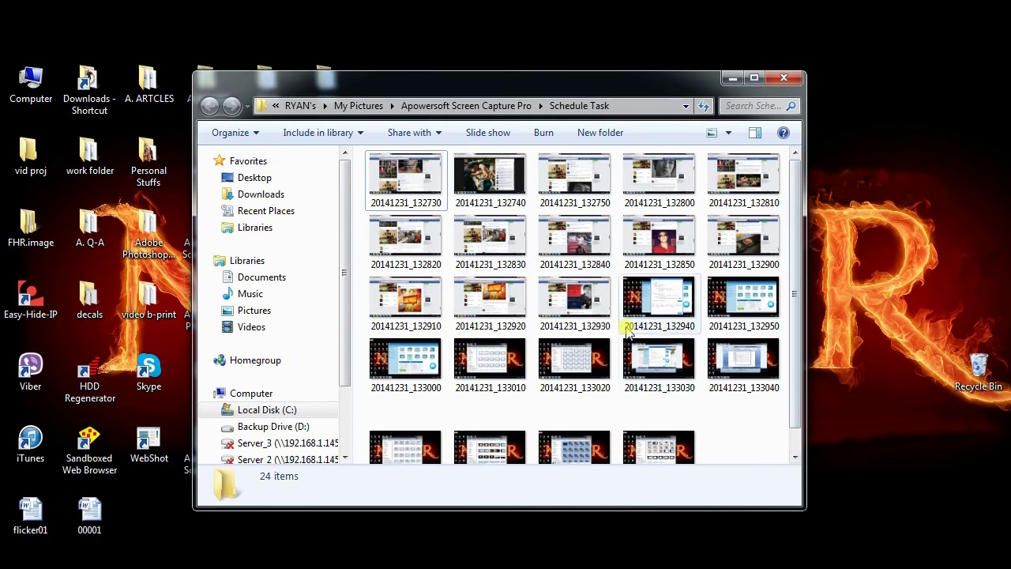
Step: Open screenshot 20141231_132730 in Windows Photo Viewer and page forward through the captures
{"action": "left_click", "coordinate": [427, 194]}
{"action": "double_click", "coordinate": [427, 194]}
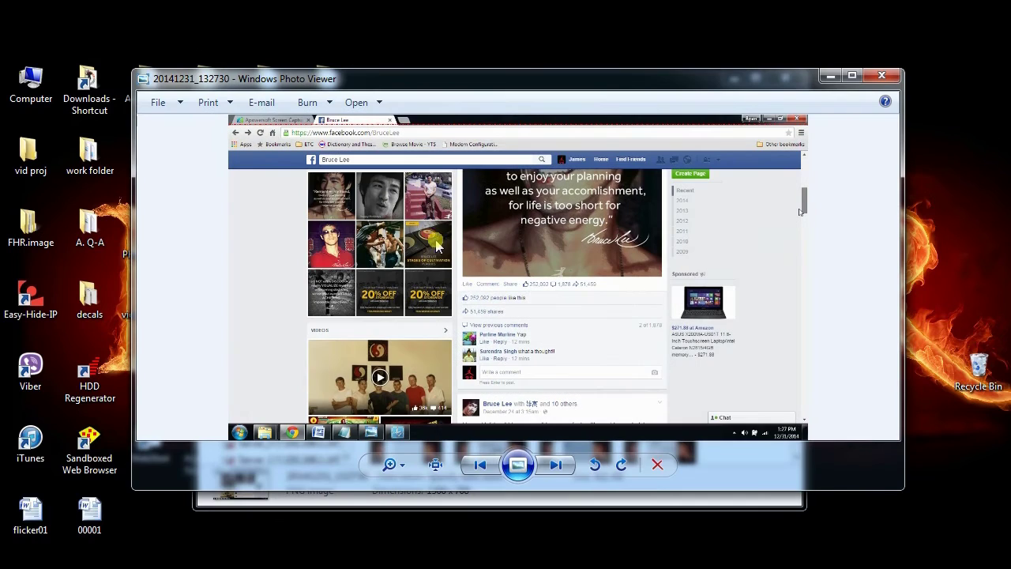
{"action": "left_click", "coordinate": [557, 466]}
{"action": "left_click", "coordinate": [558, 466]}
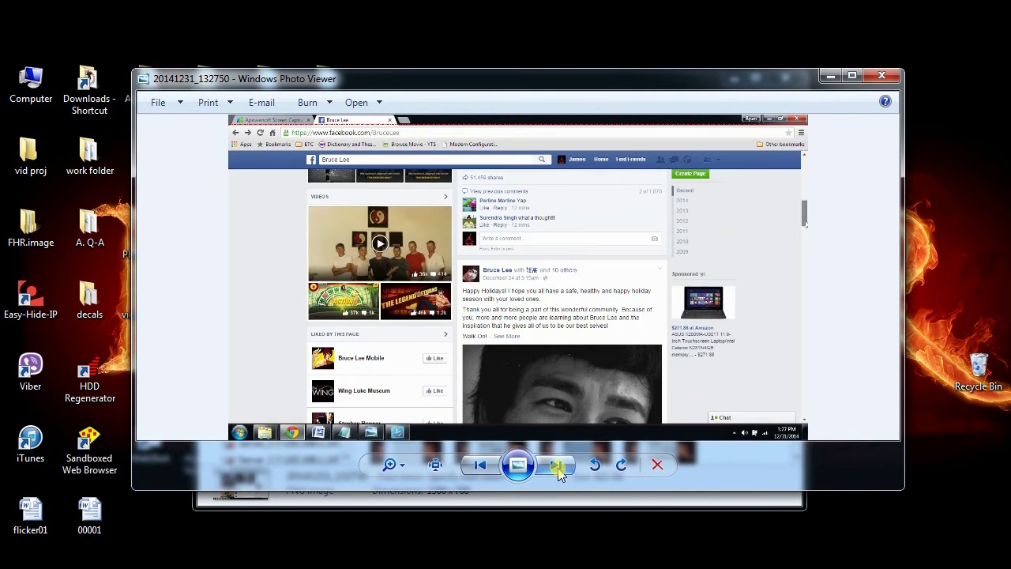
{"action": "left_click", "coordinate": [557, 466]}
{"action": "left_click", "coordinate": [558, 466]}
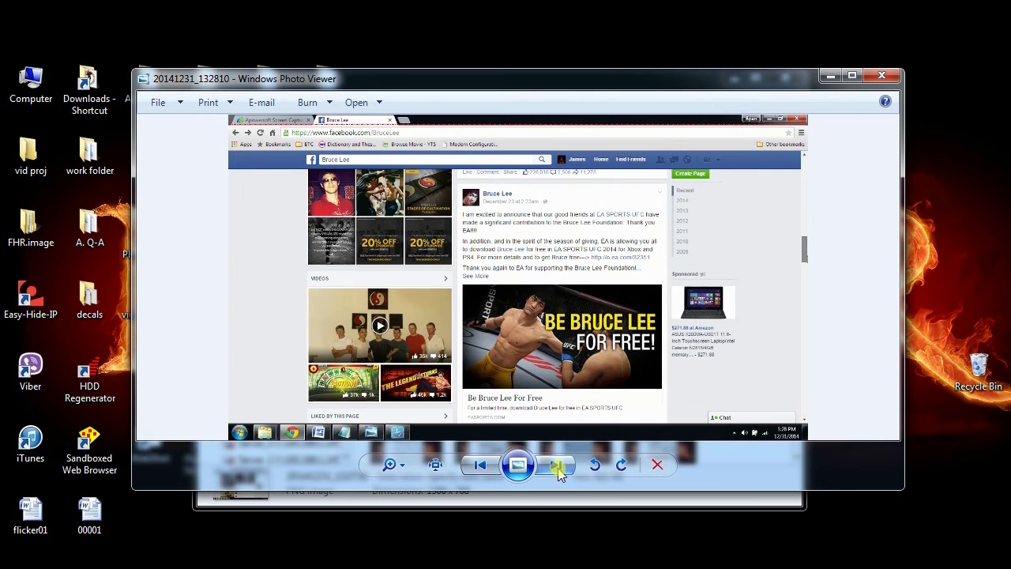
{"action": "left_click", "coordinate": [557, 466]}
{"action": "left_click", "coordinate": [557, 466]}
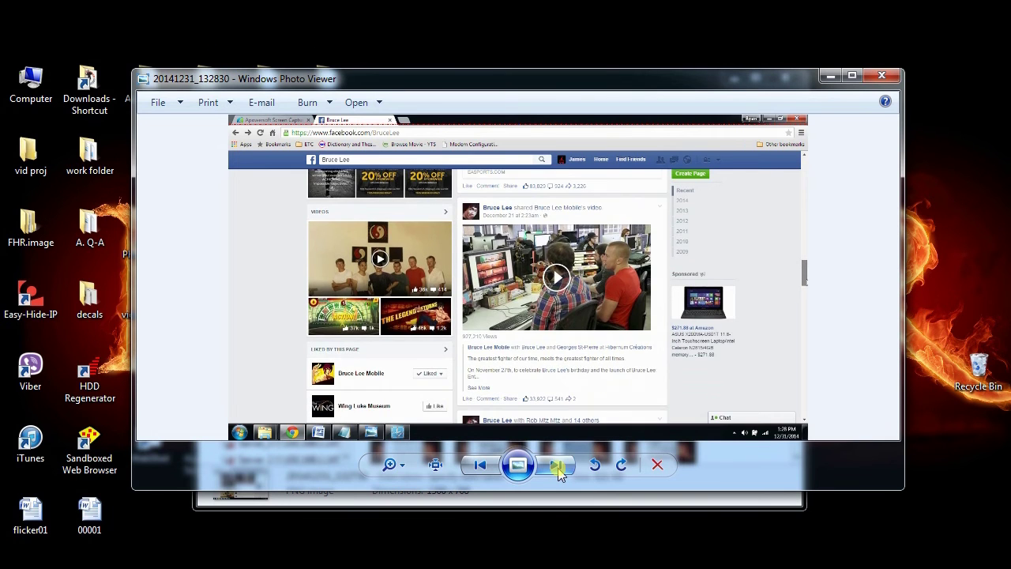
{"action": "left_click", "coordinate": [558, 466]}
{"action": "left_click", "coordinate": [558, 466]}
{"action": "left_click", "coordinate": [558, 466]}
{"action": "left_click", "coordinate": [558, 466]}
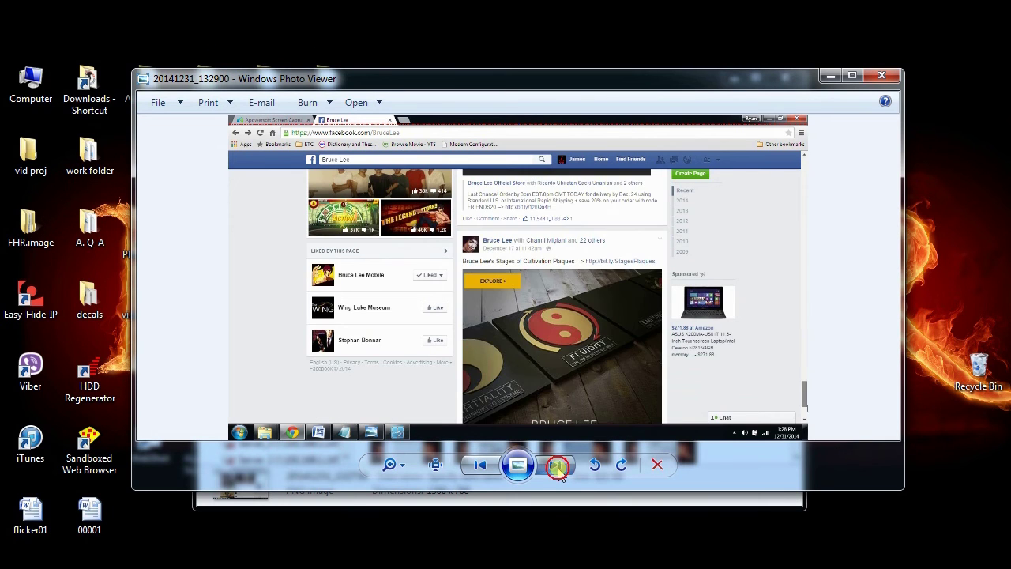
{"action": "left_click", "coordinate": [558, 466]}
{"action": "left_click", "coordinate": [558, 466]}
{"action": "left_click", "coordinate": [558, 466]}
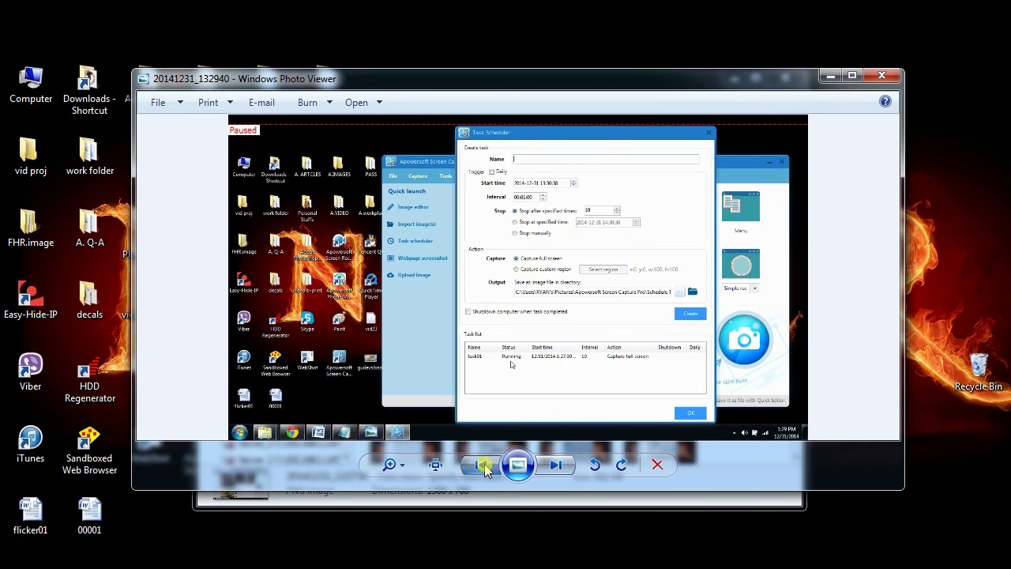
Step: Go back one capture, then page forward to 20141231_133000
{"action": "left_click", "coordinate": [480, 465]}
{"action": "left_click", "coordinate": [556, 466]}
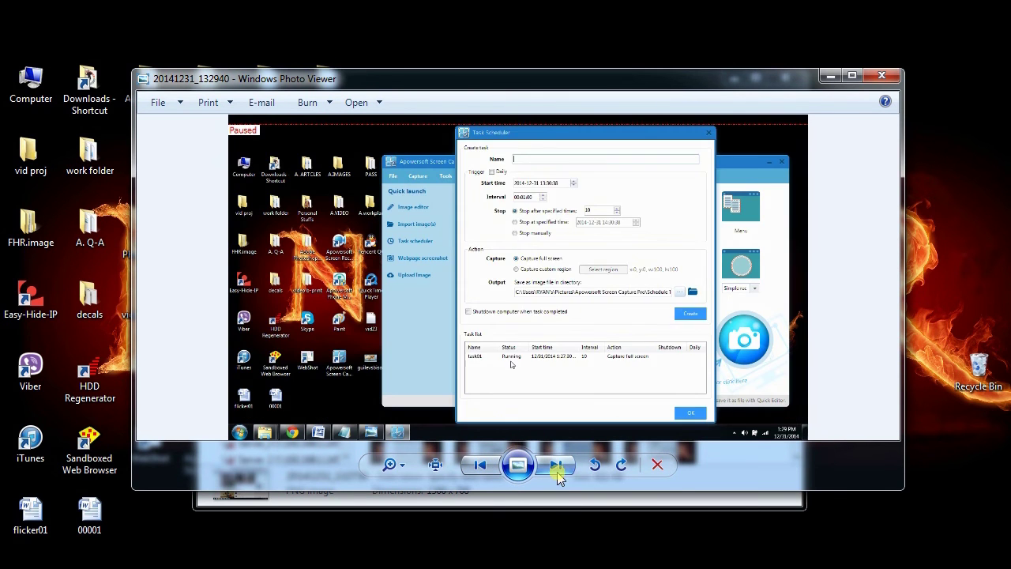
{"action": "left_click", "coordinate": [557, 466]}
{"action": "left_click", "coordinate": [558, 466]}
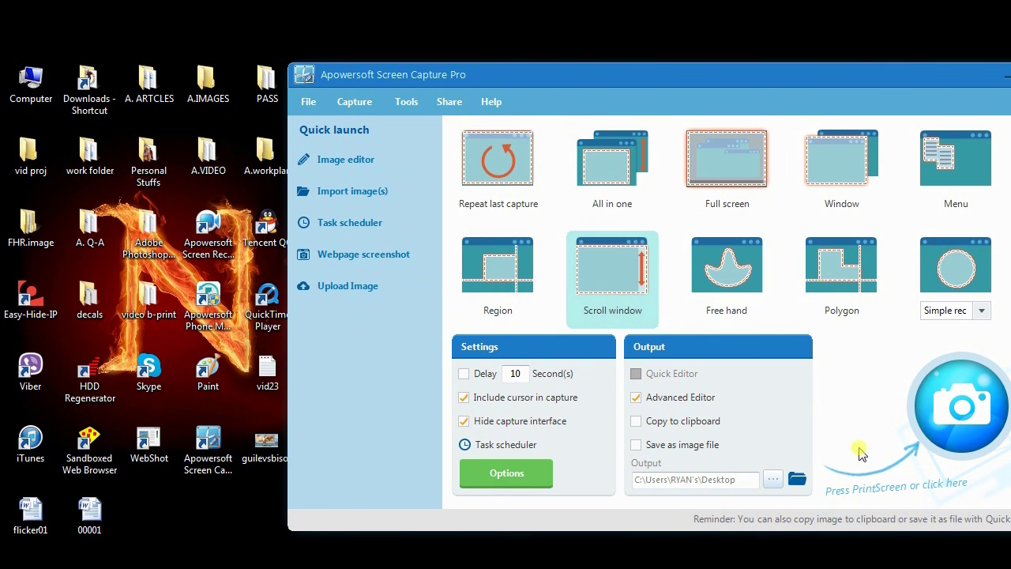
Step: Close the Apowersoft Screen Capture Pro main window
{"action": "left_click", "coordinate": [486, 257]}
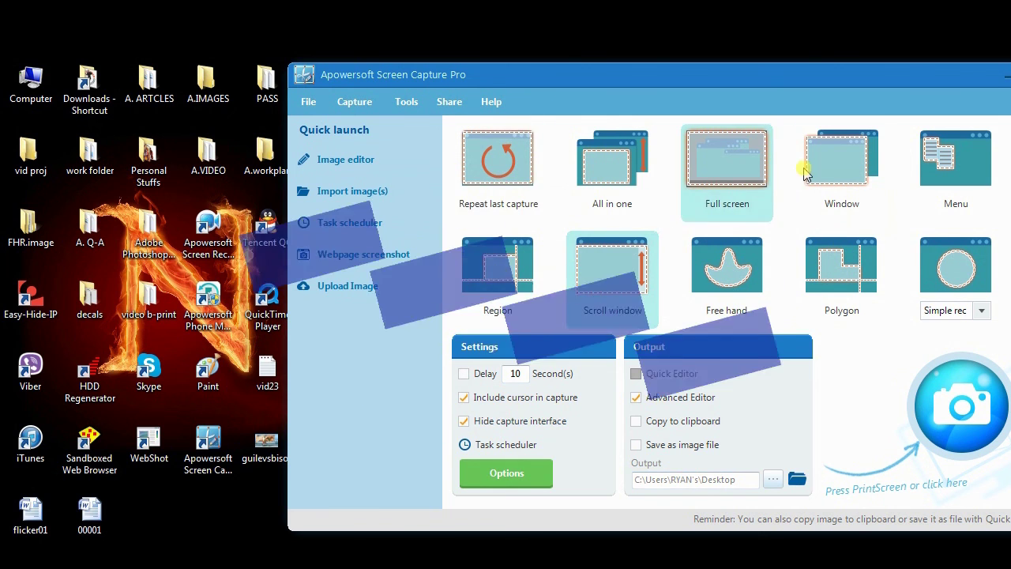
{"action": "left_click", "coordinate": [1004, 78]}
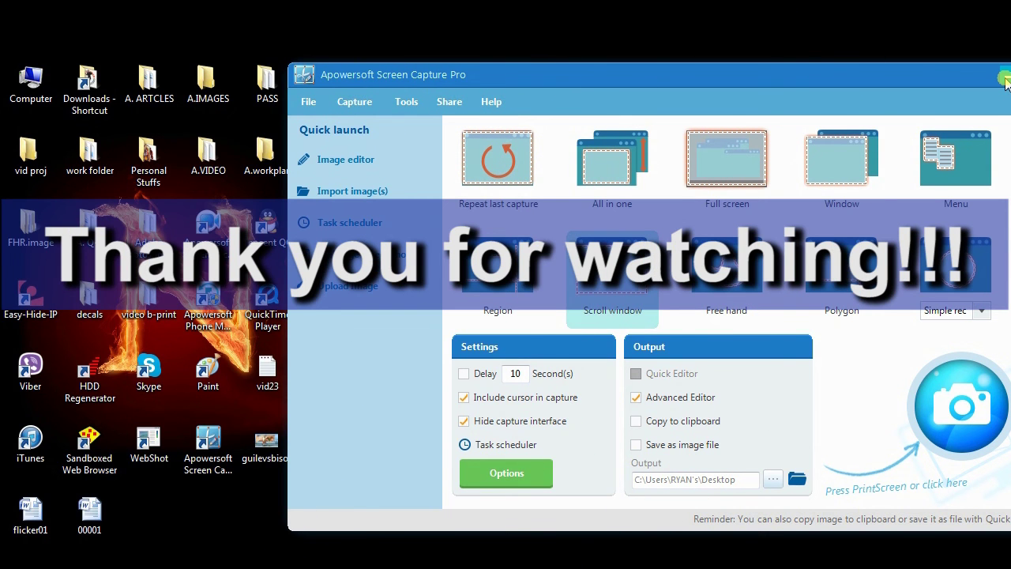